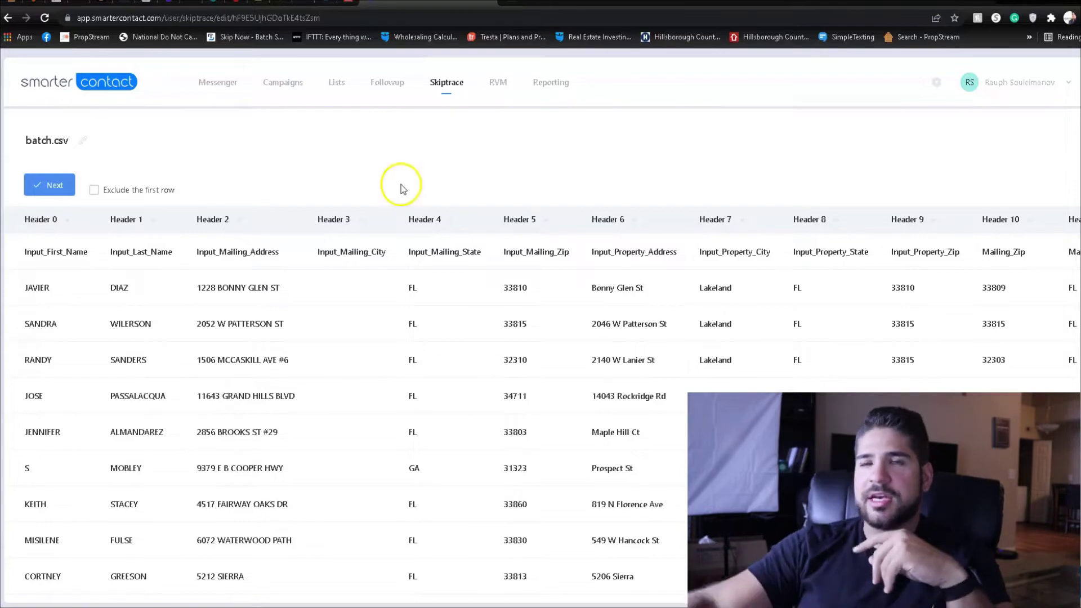
- Assign the Mailing Zip, Mailing State and Mailing City fields to their matching columns in batch.csv
scroll(394, 337, down, 8)
drag(84, 496, 203, 498)
scroll(180, 190, up, 8)
scroll(181, 191, down, 8)
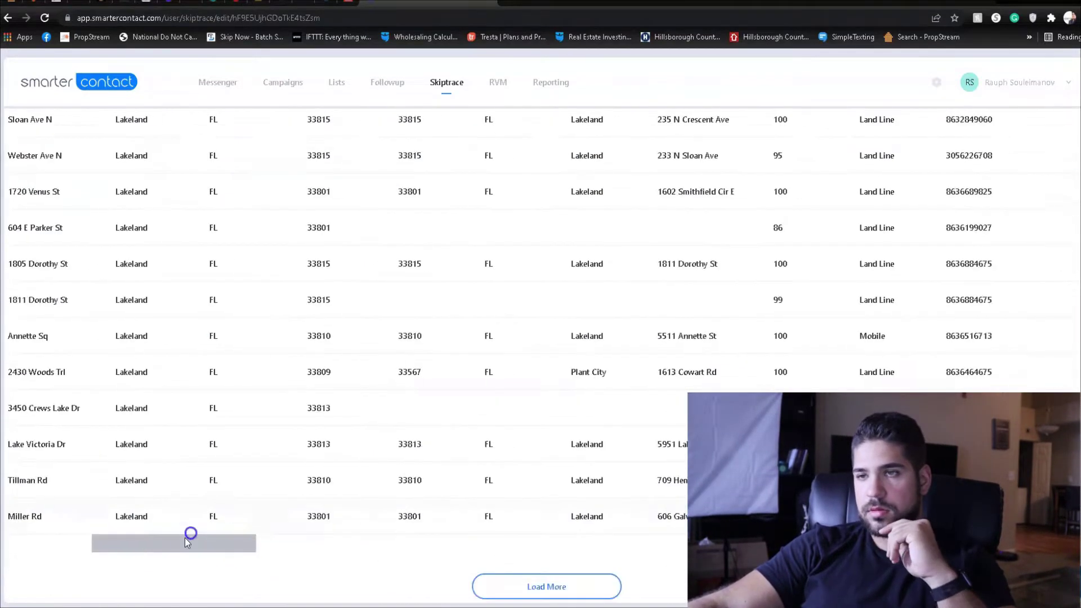
drag(246, 540, 186, 541)
scroll(561, 290, up, 10)
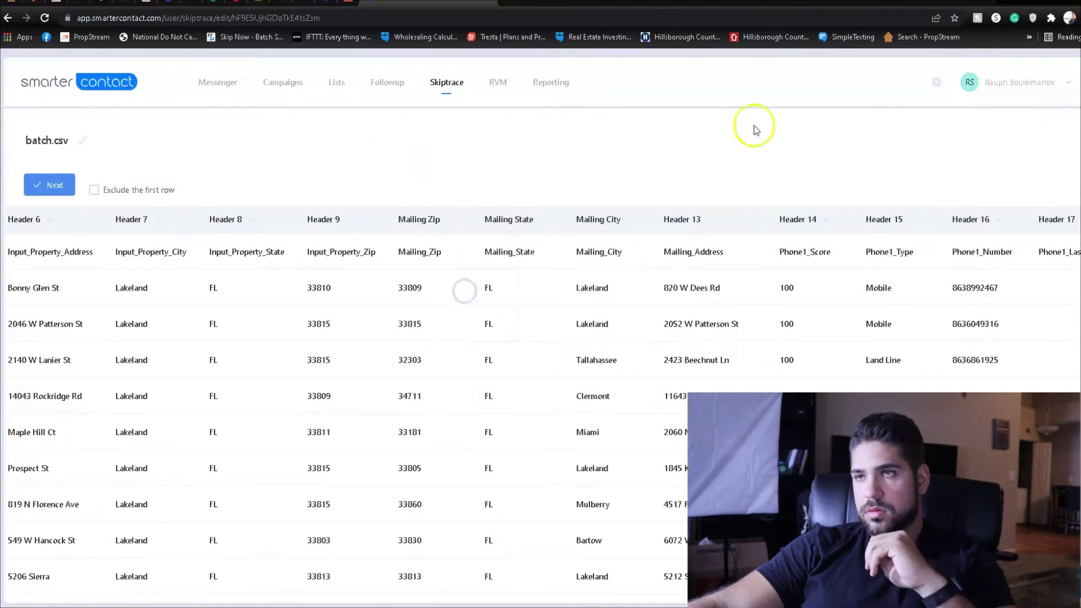
scroll(230, 218, down, 8)
drag(228, 501, 268, 501)
scroll(350, 278, up, 10)
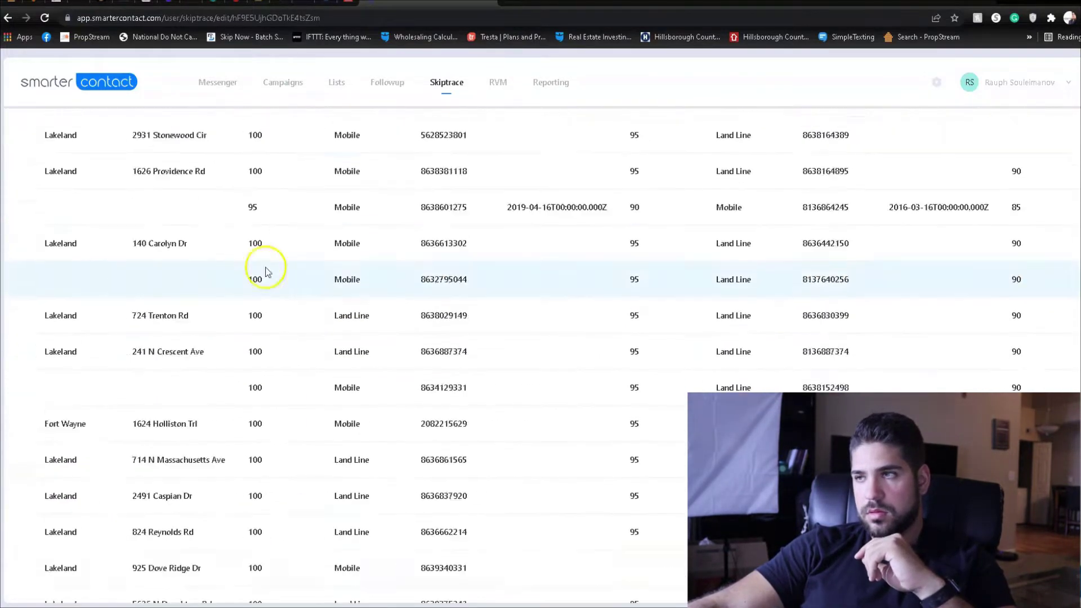
- Turn off Remove Duplicates, Remove Litigators, Response Filtration and Remove DNC in the batch.csv list management options, and confirm the phone verification
click(337, 83)
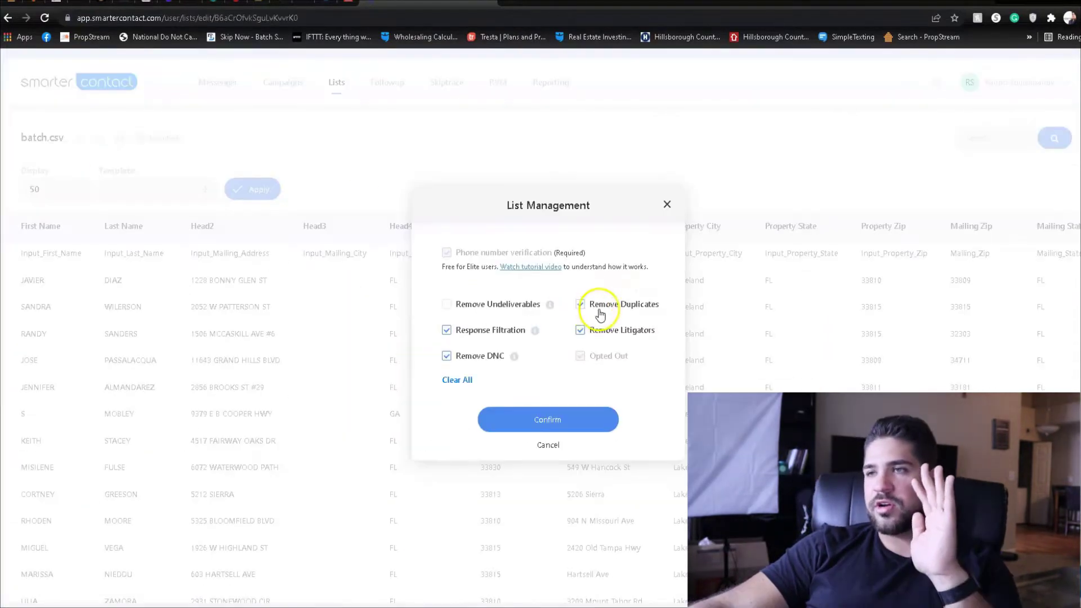
click(582, 336)
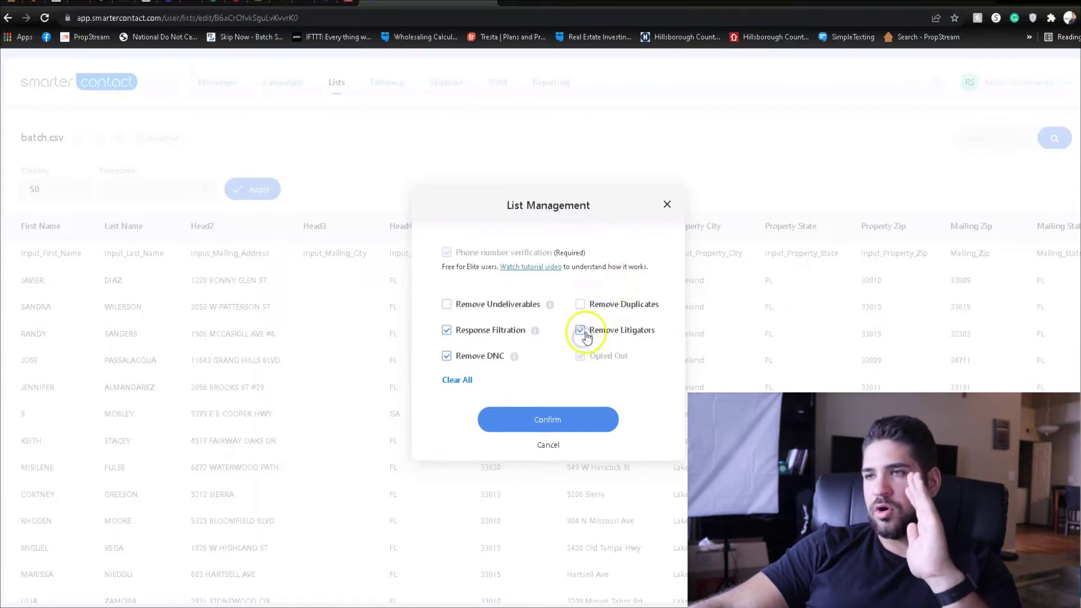
click(492, 333)
click(483, 361)
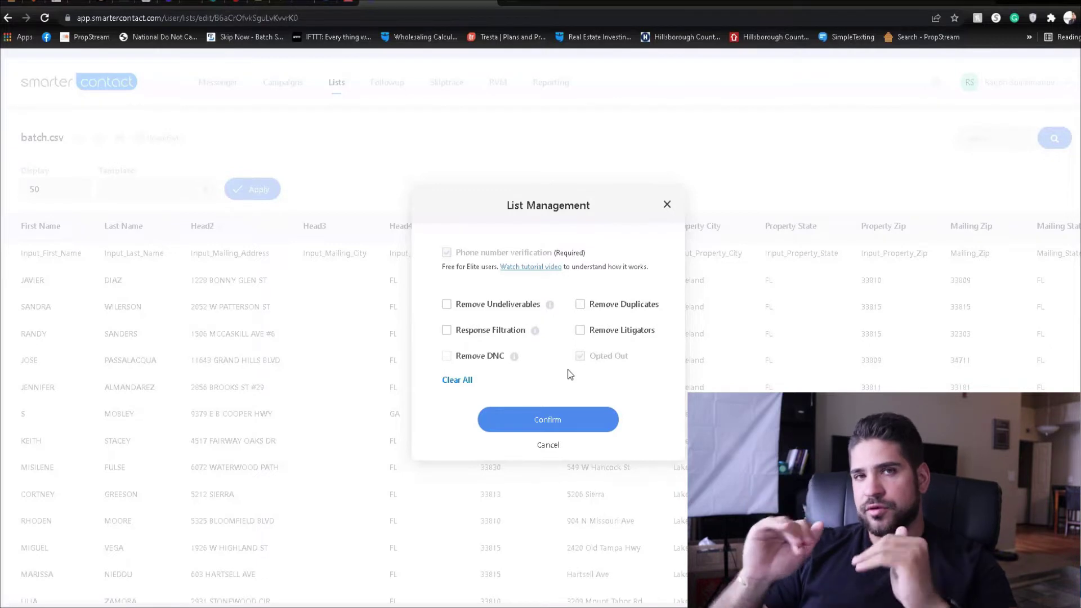
click(578, 418)
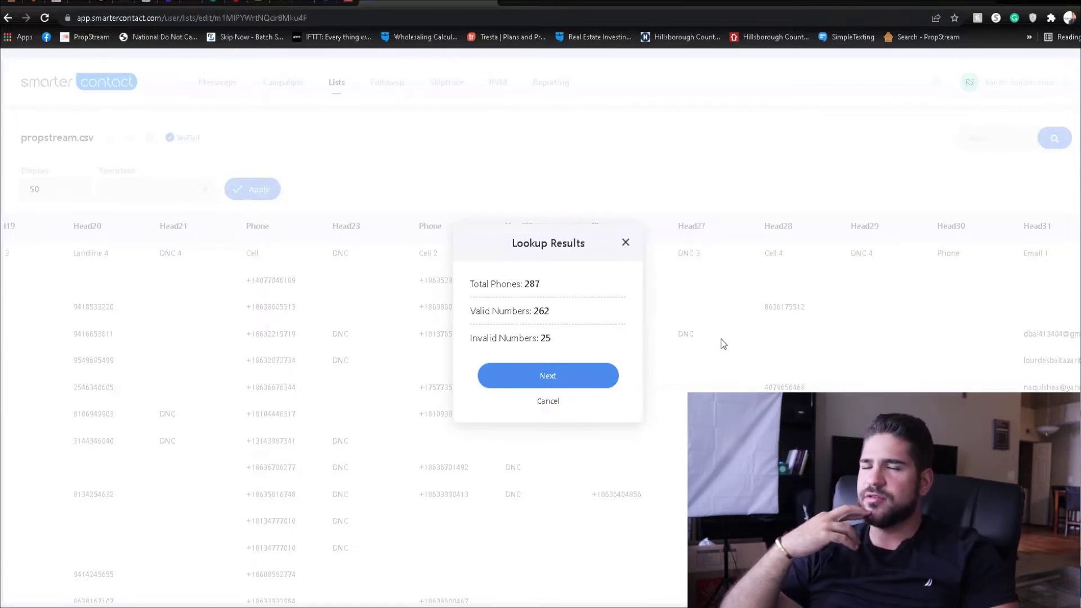
- Check and dismiss the phone lookup results for propstream.csv and smartercontact.csv, then return to the lists
click(626, 242)
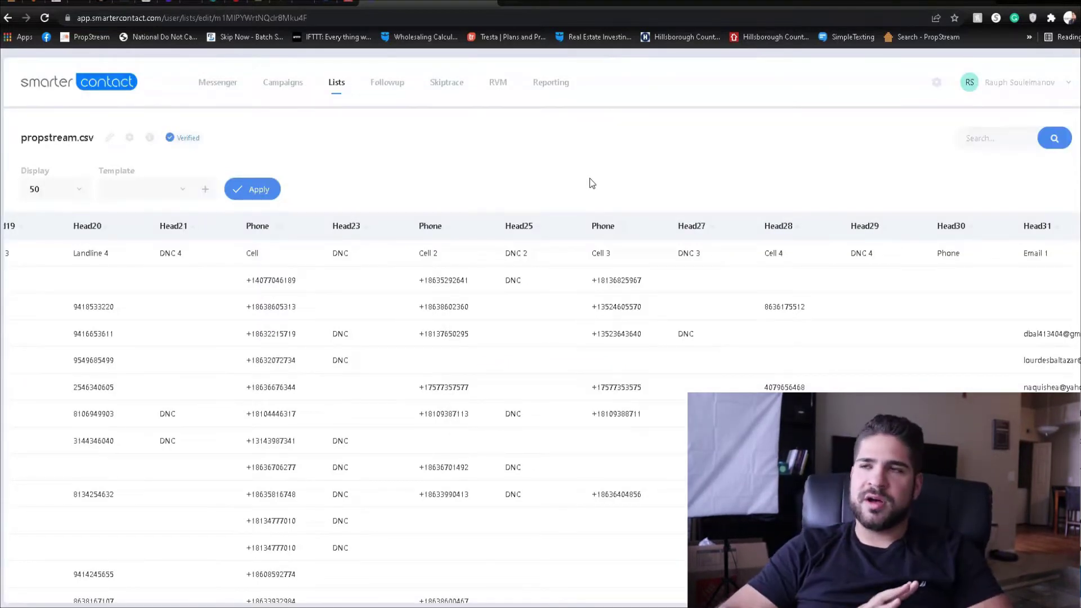
click(336, 82)
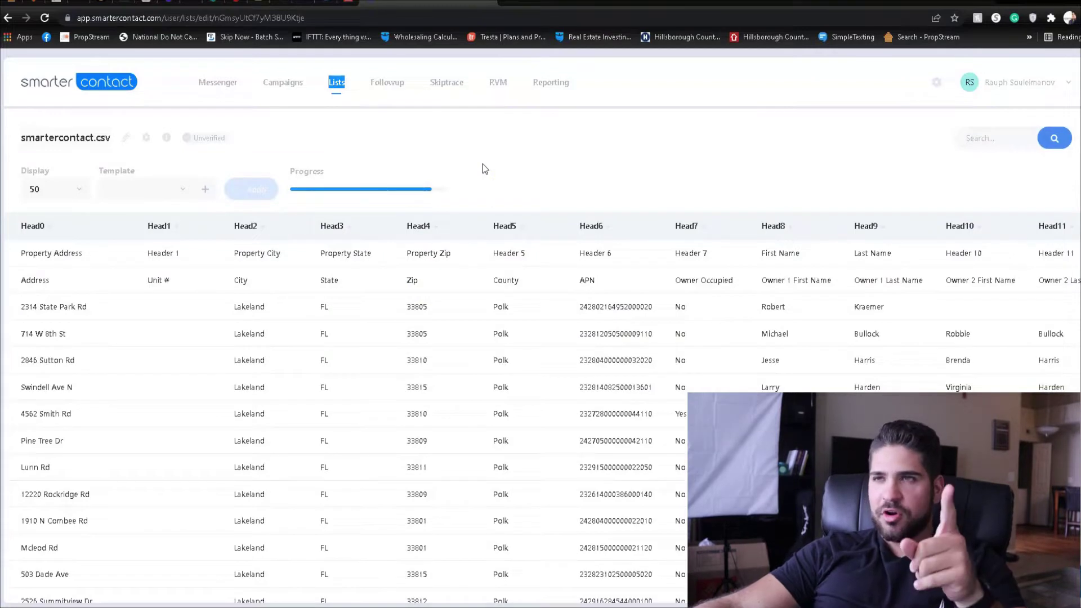
click(471, 164)
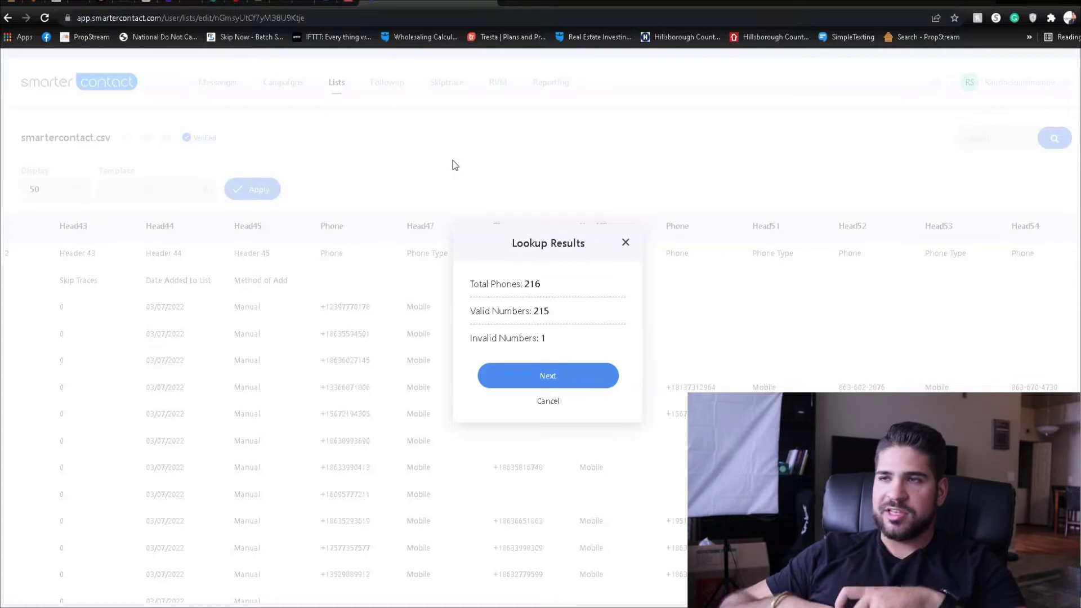
click(585, 375)
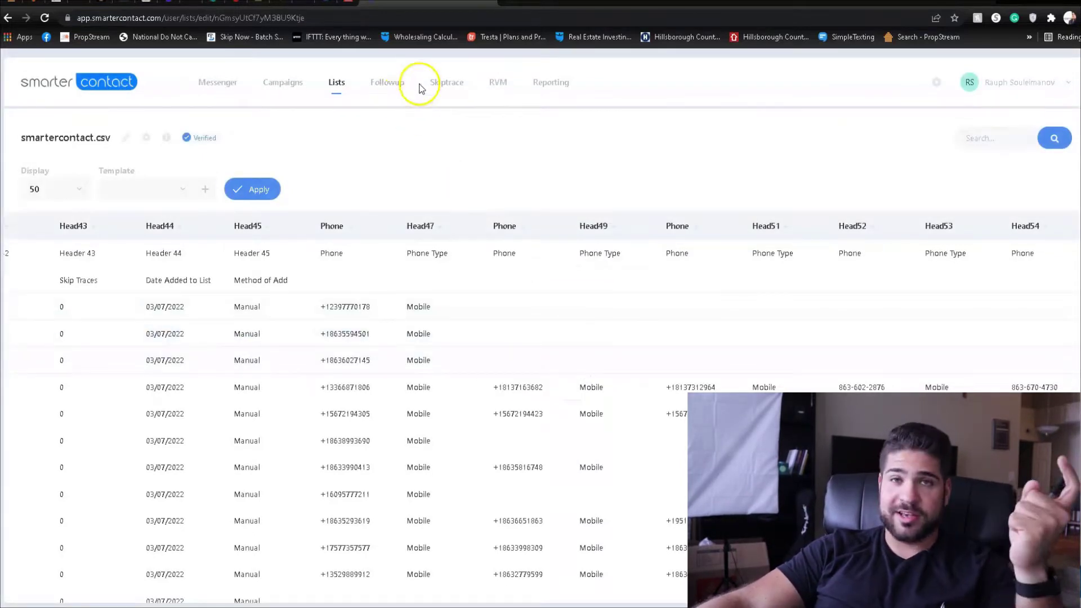
click(326, 84)
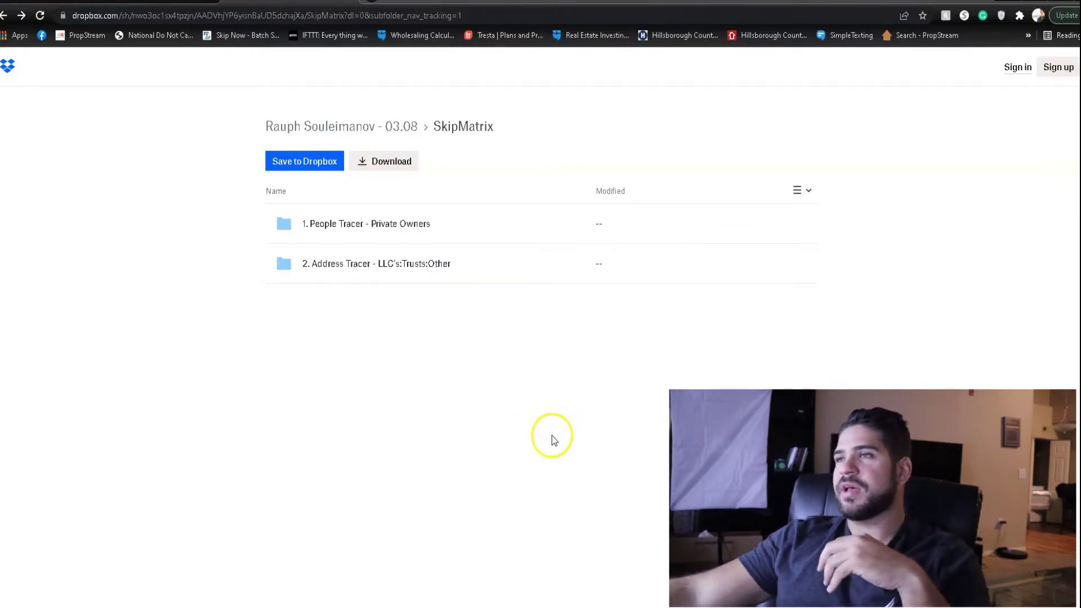
- In Dropbox's SkipMatrix folder, look inside the People Tracer and Address Tracer folders, then open People Tracer's Mobiles and Landlines Separated folder
click(366, 224)
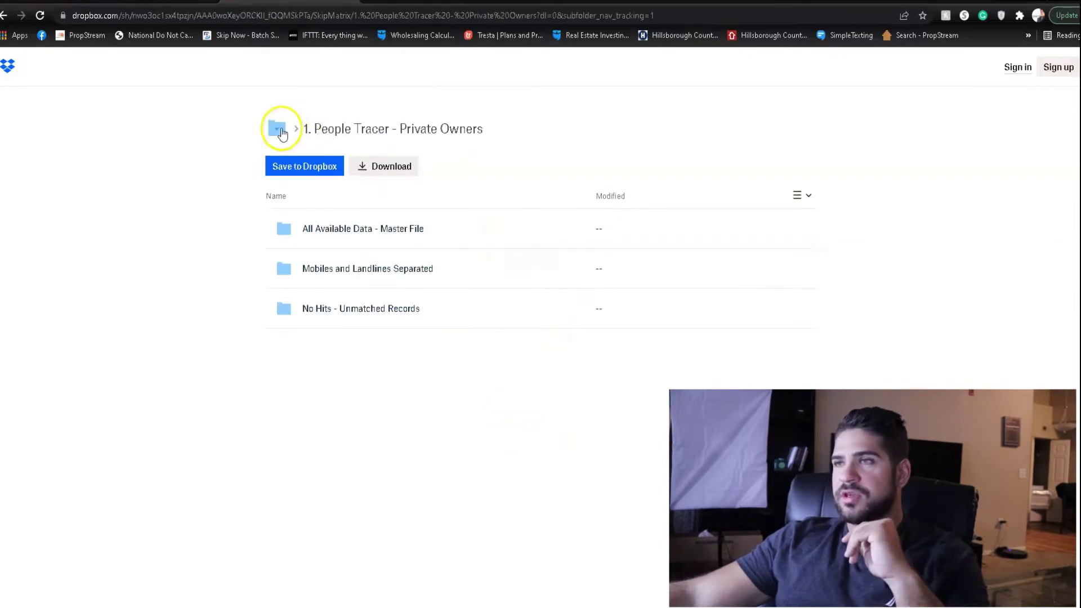
click(276, 126)
click(276, 123)
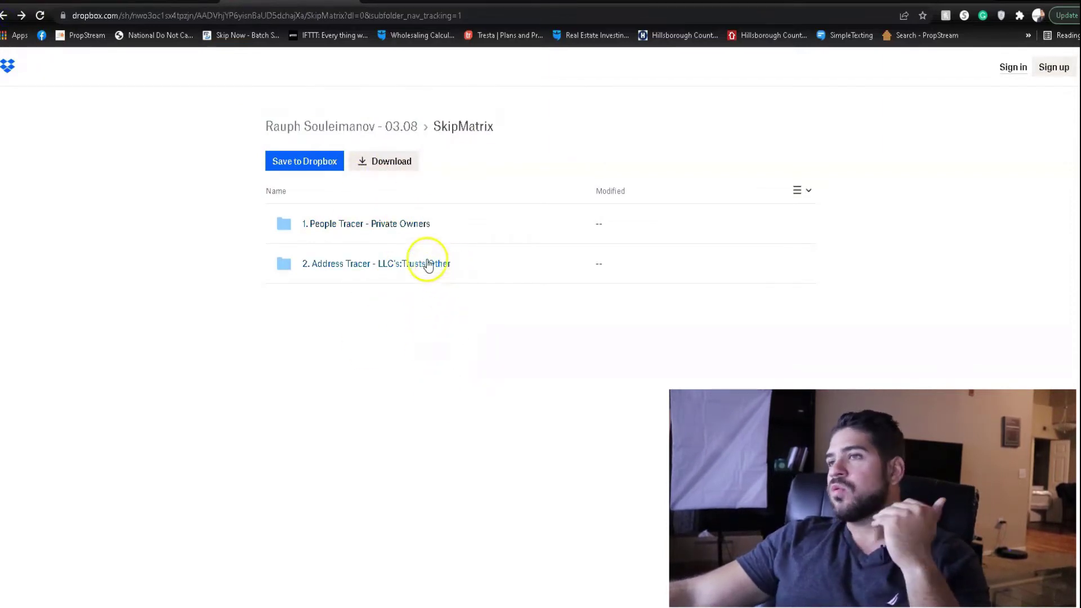
click(400, 218)
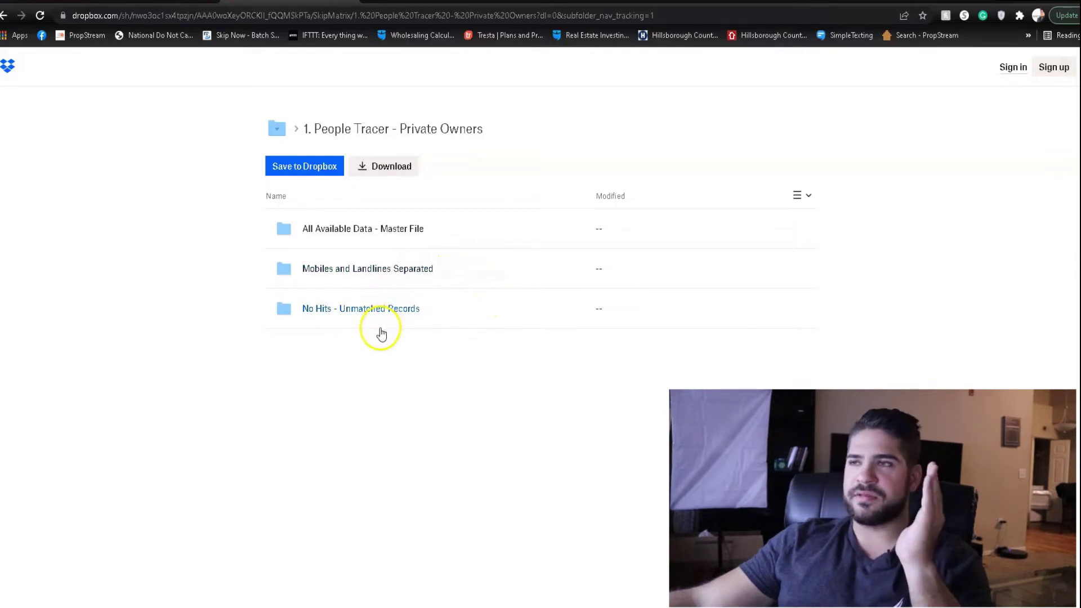
click(4, 15)
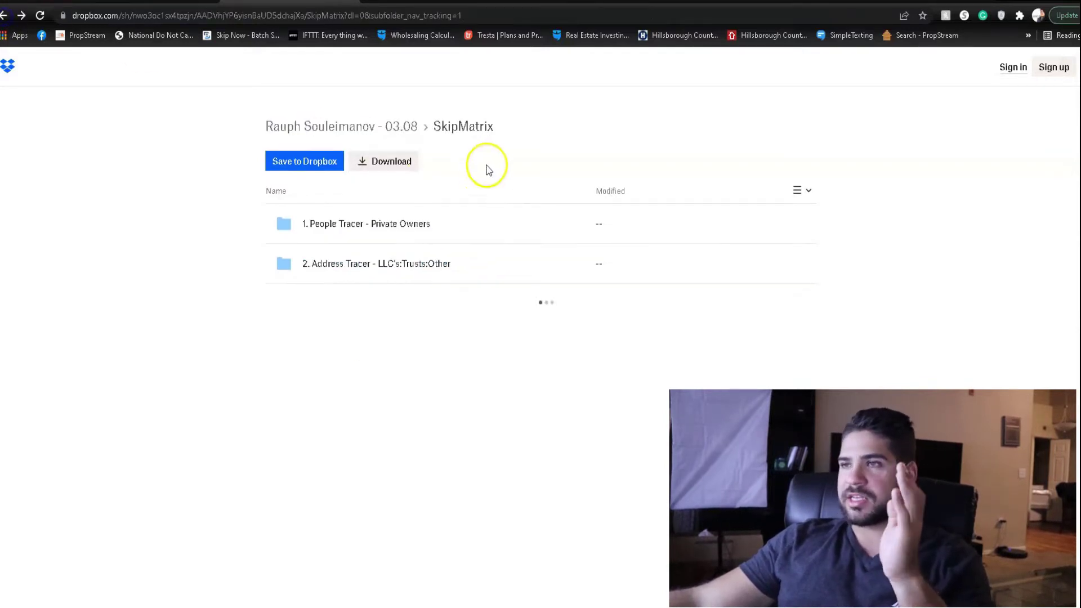
click(424, 265)
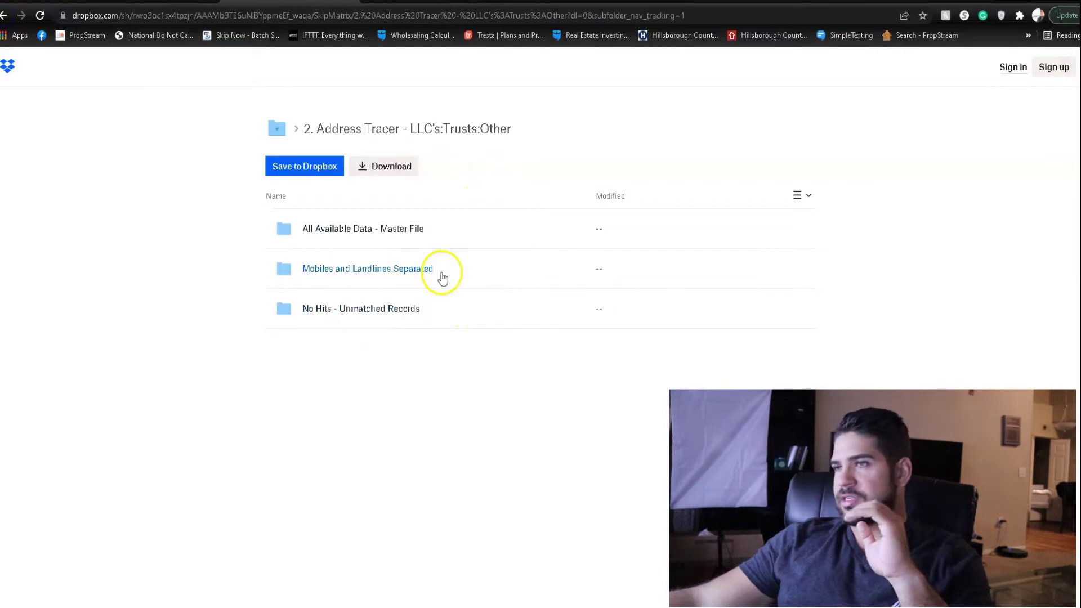
click(5, 15)
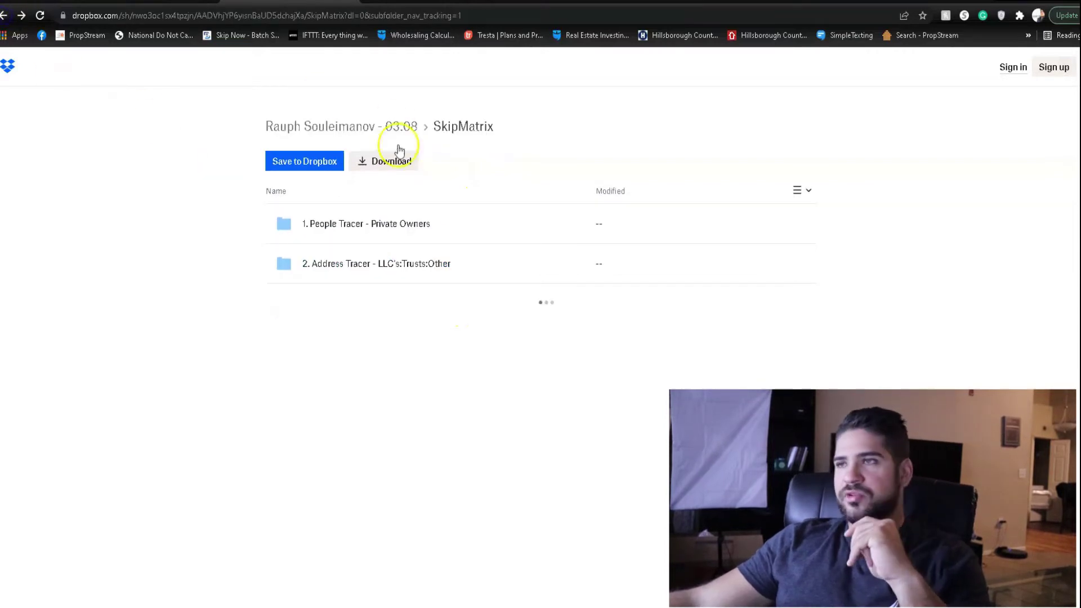
click(415, 236)
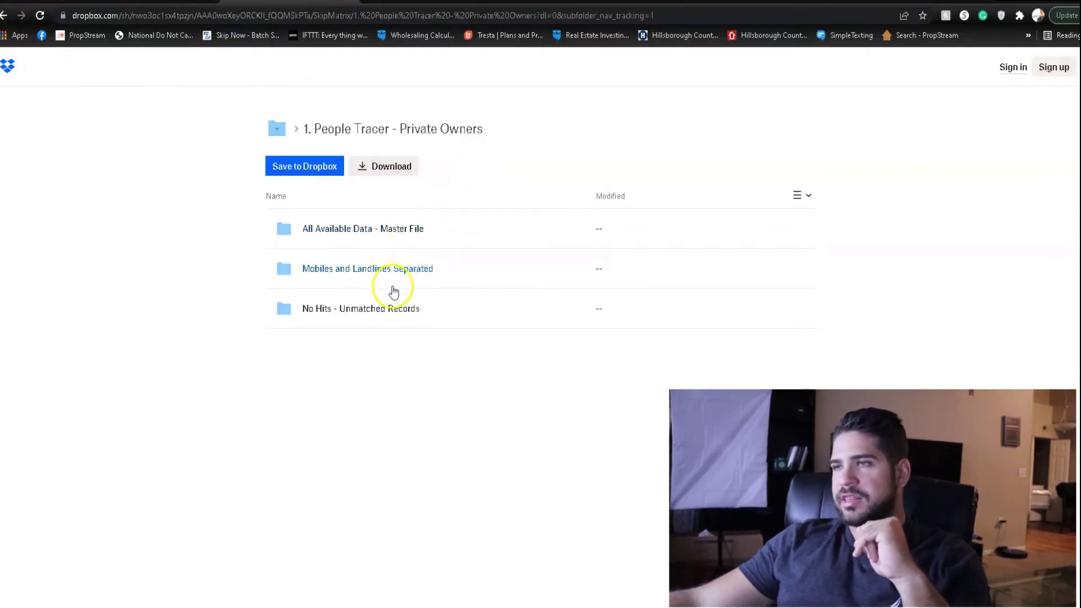
click(352, 269)
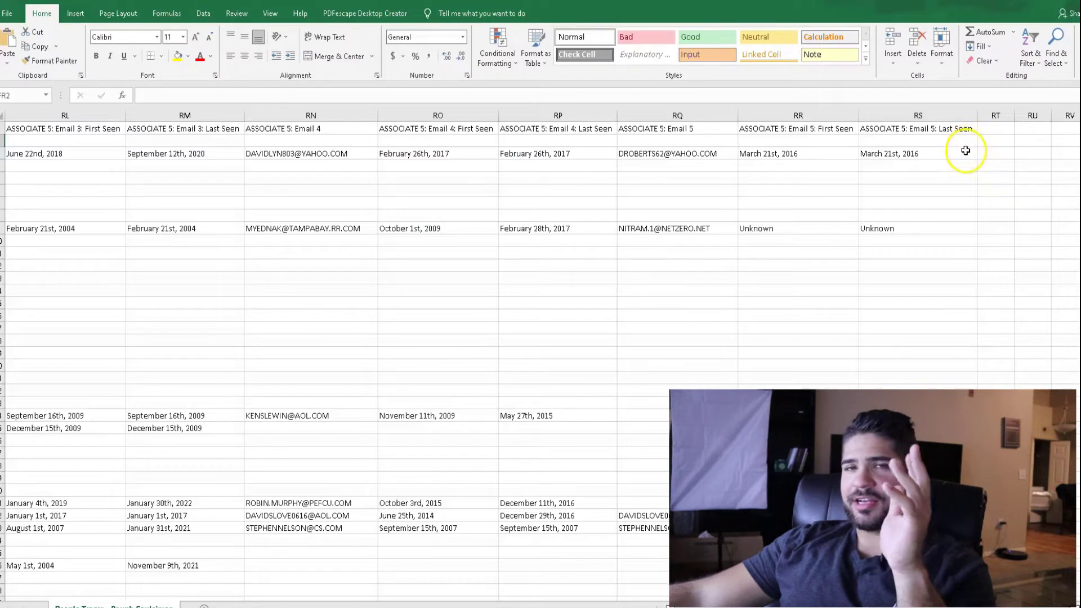
- In the People Tracer workbook in Excel, check the last data column RS and return to column A
click(945, 115)
click(927, 160)
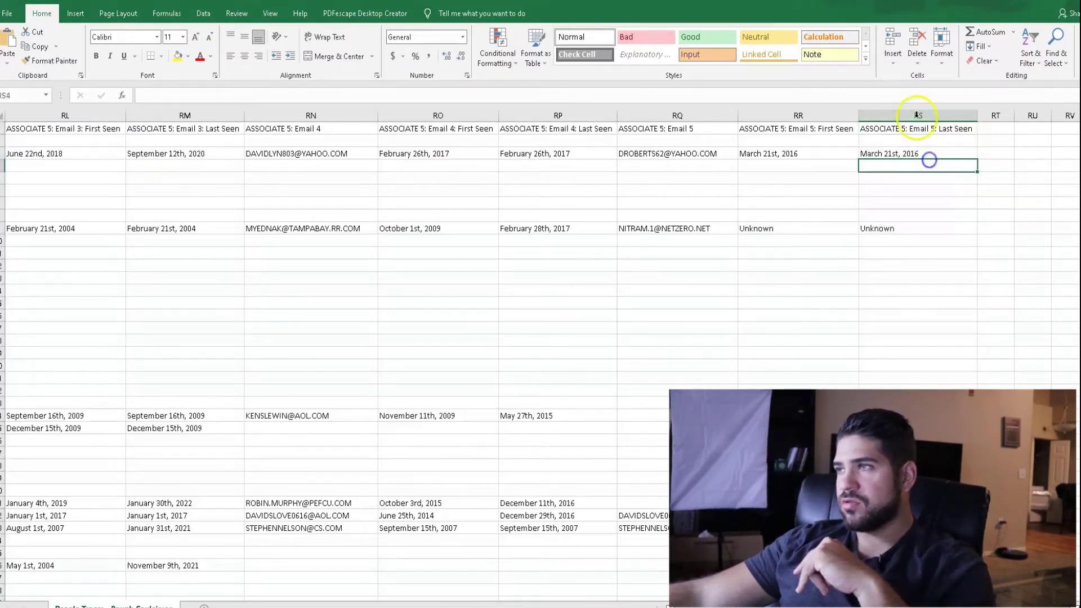
click(917, 116)
click(918, 165)
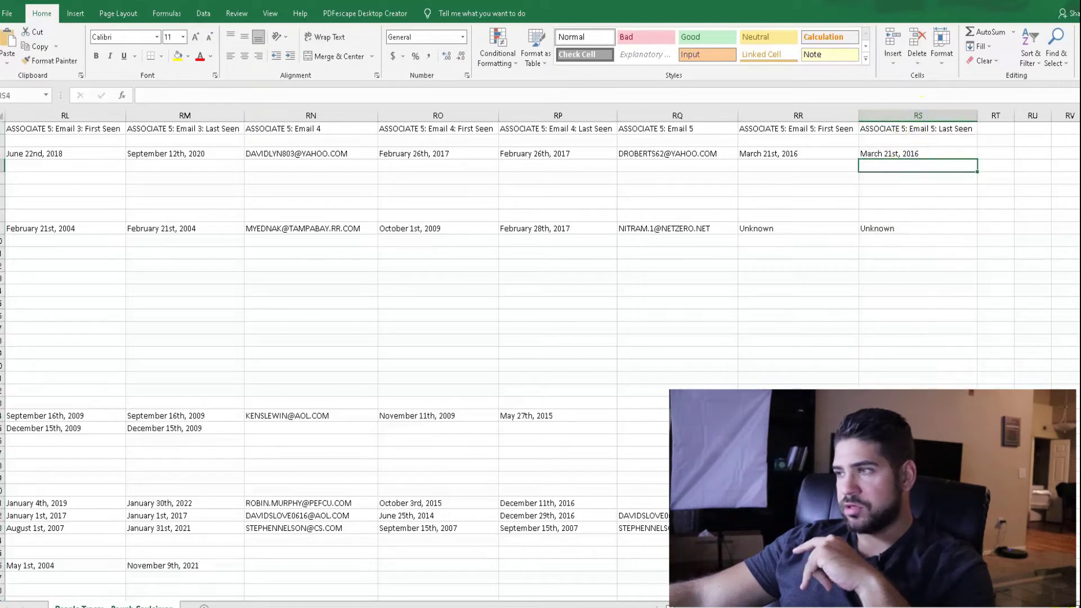
drag(428, 604, 316, 599)
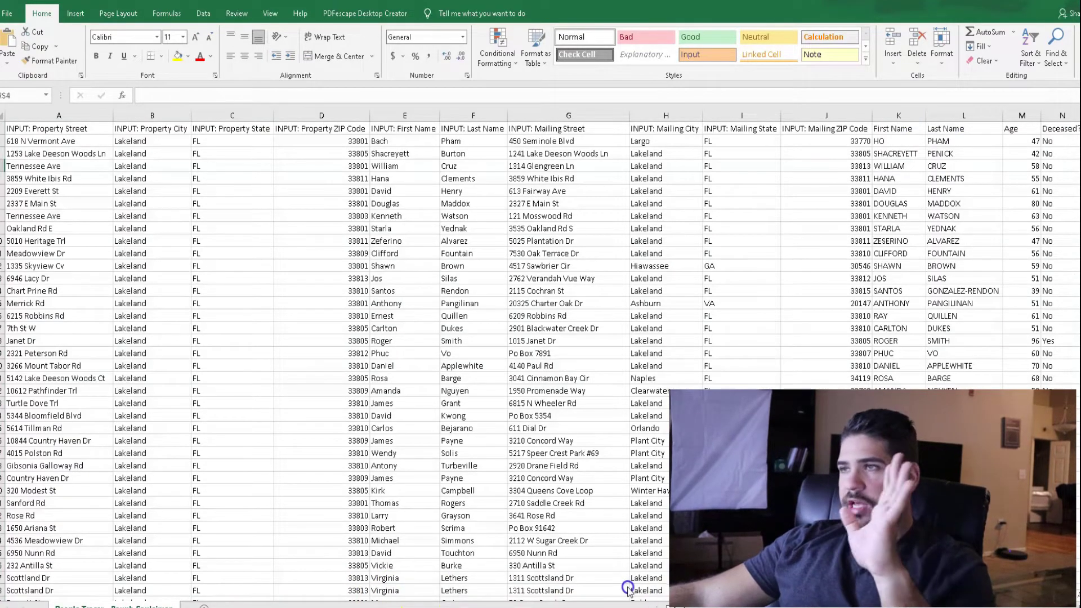
- Examine the associate and relative columns of the People Tracer sheet, including phone numbers, emails and first and last seen dates
scroll(541, 355, right, 20)
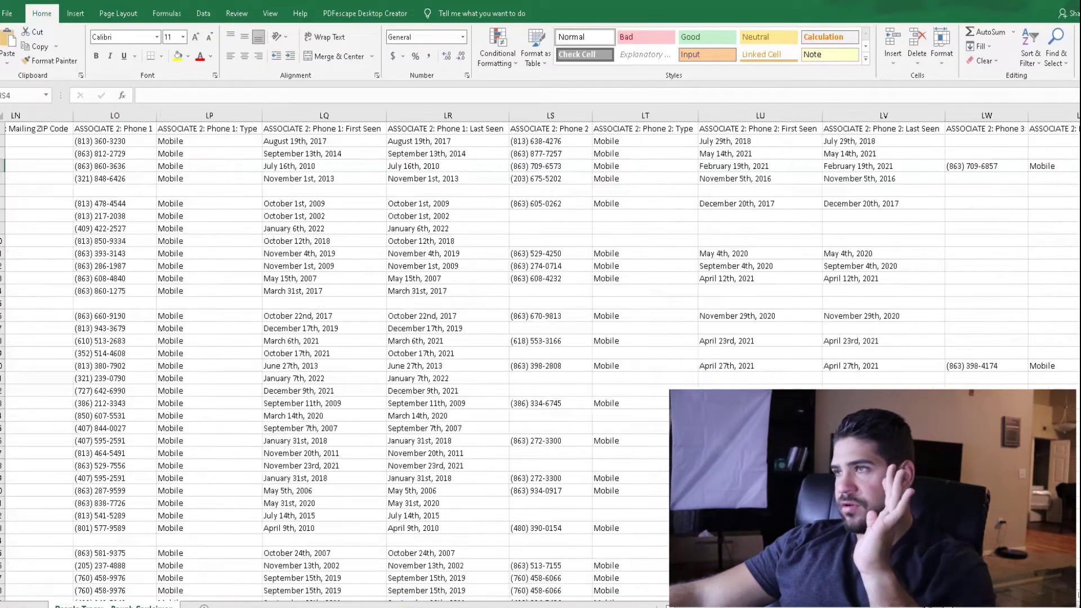
scroll(398, 273, down, 5)
scroll(579, 379, up, 5)
scroll(540, 355, left, 15)
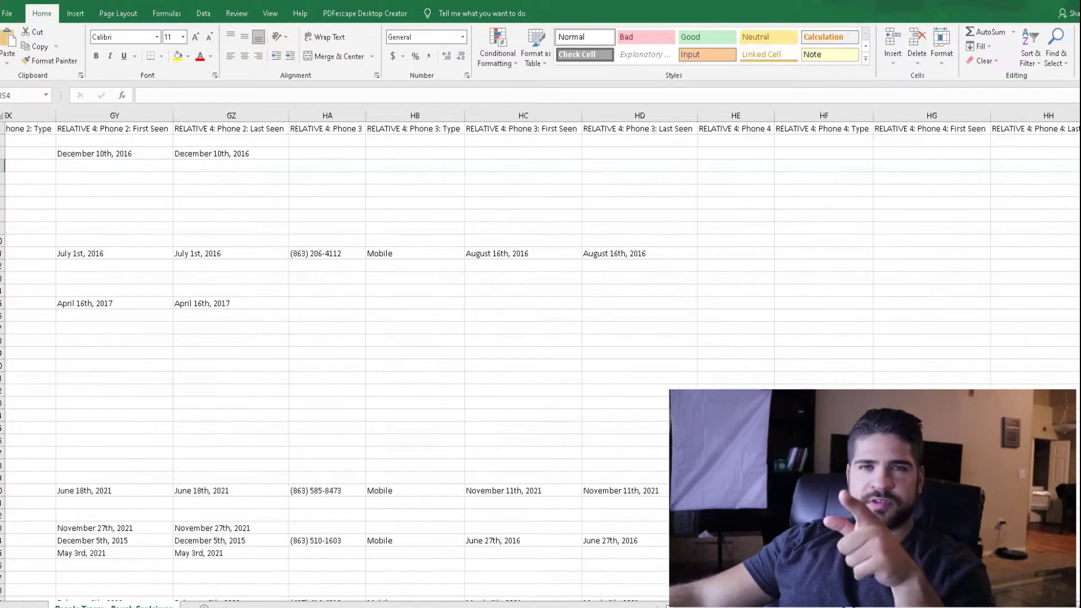
scroll(540, 355, left, 13)
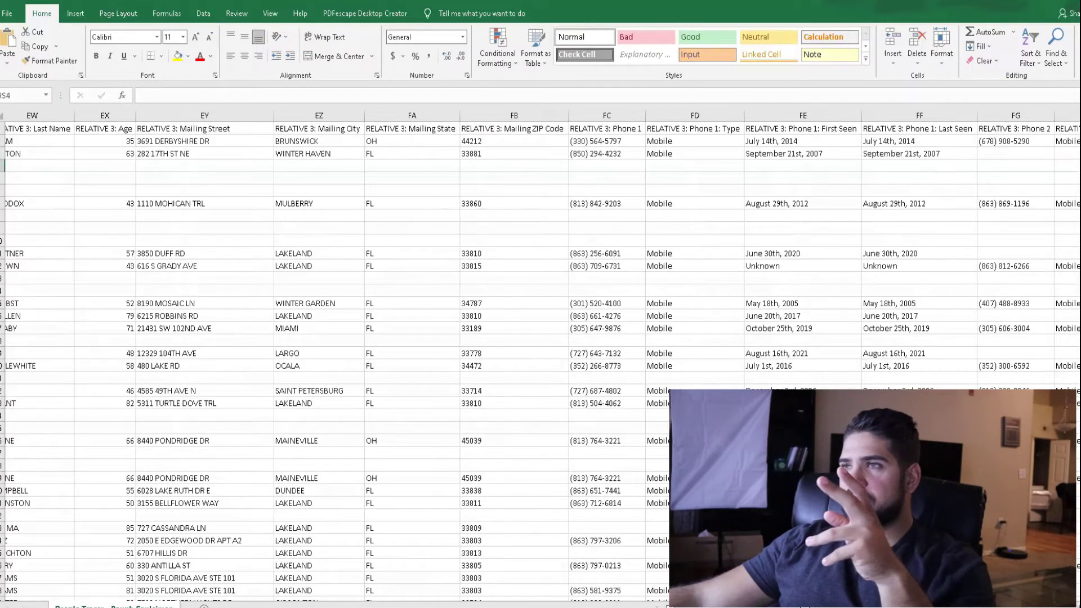
scroll(540, 355, left, 20)
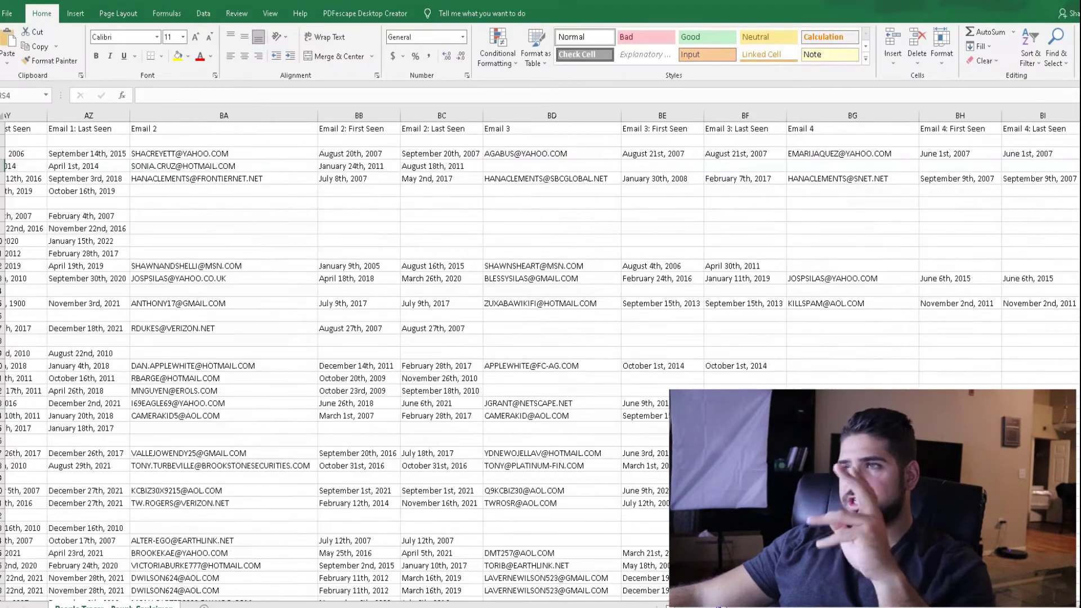
scroll(541, 355, right, 20)
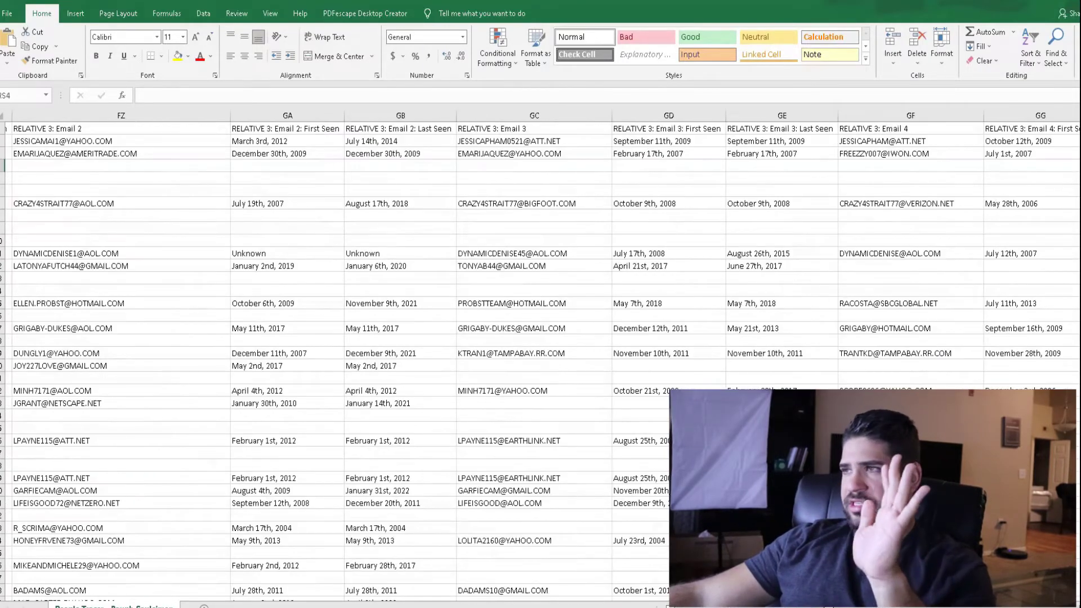
scroll(541, 354, left, 6)
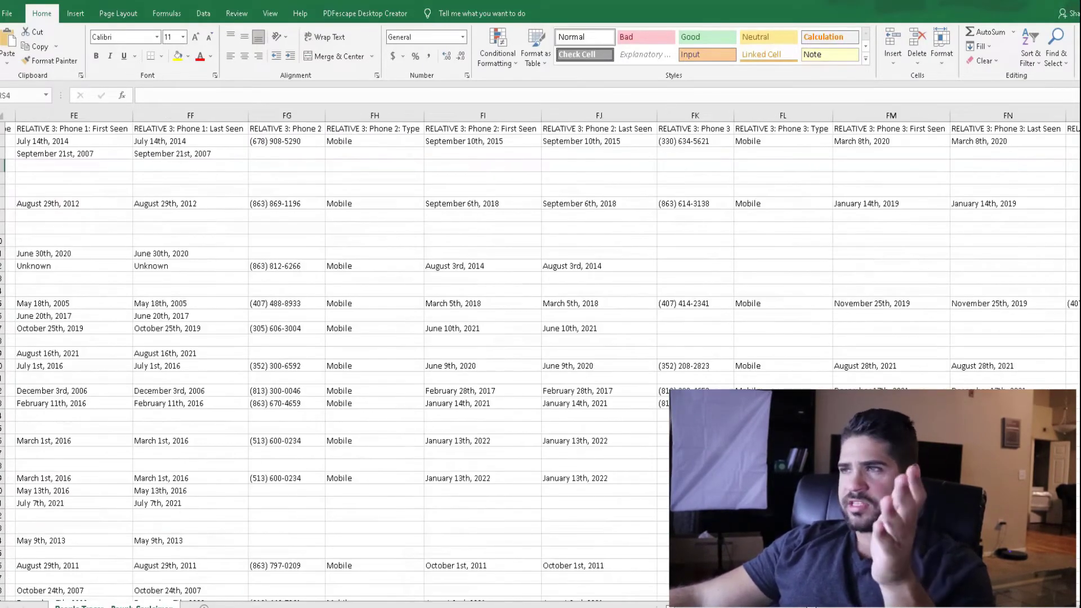
scroll(541, 355, left, 15)
scroll(541, 354, right, 12)
scroll(541, 355, left, 15)
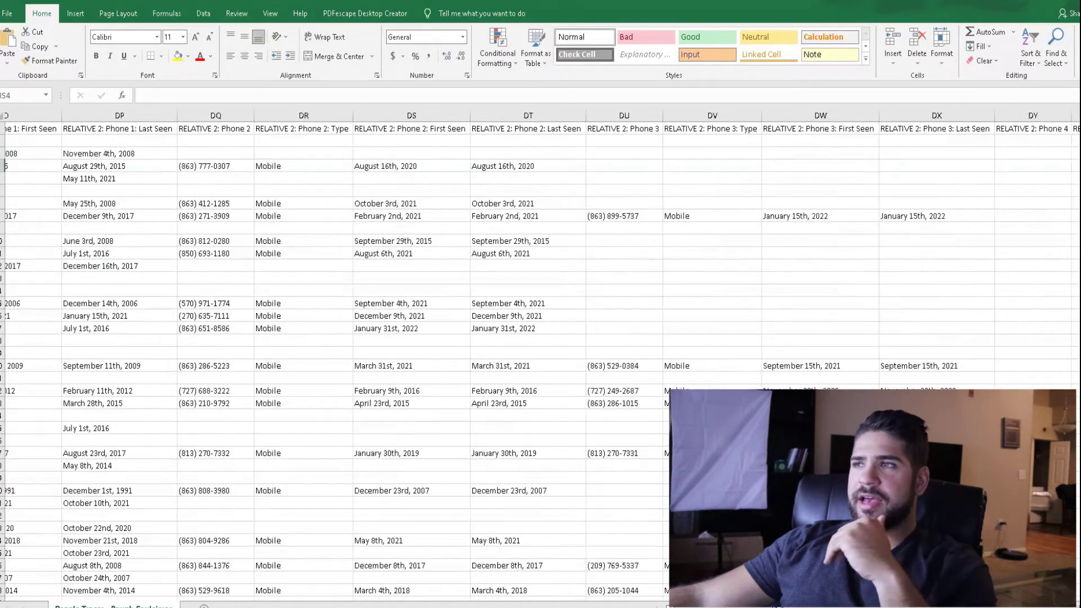
scroll(541, 355, left, 20)
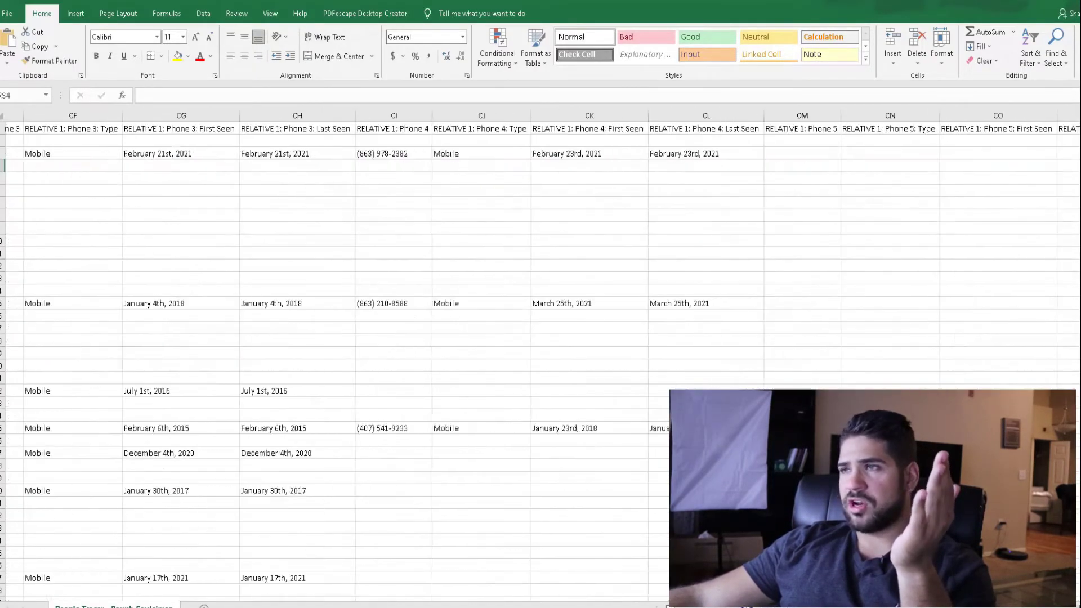
- Examine the owner input, mailing address and owner phone columns, including phone type and first and last seen dates
scroll(540, 355, right, 6)
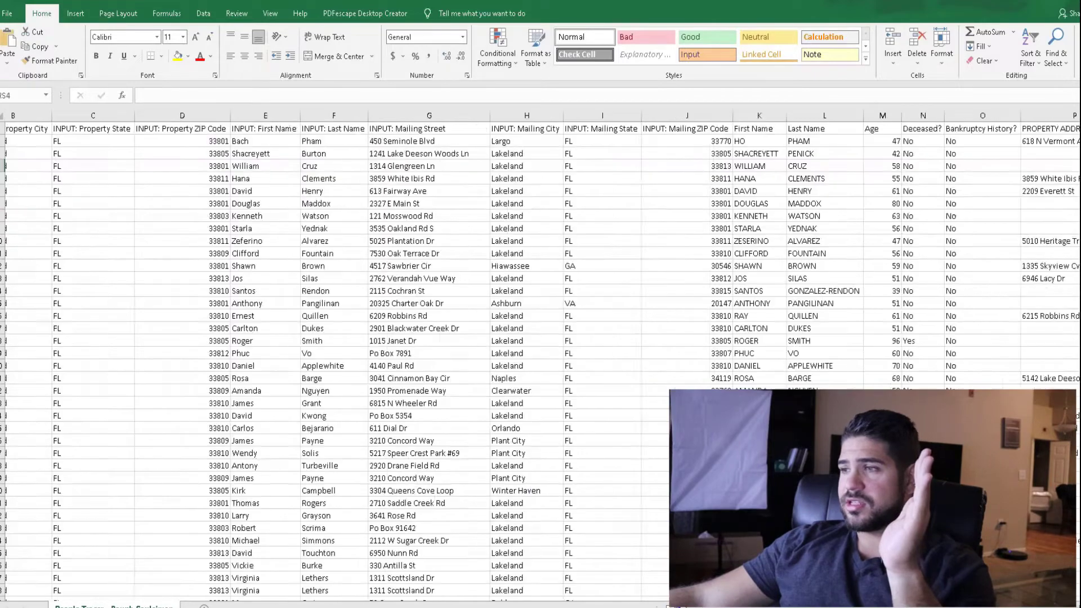
scroll(540, 355, left, 6)
scroll(541, 355, right, 15)
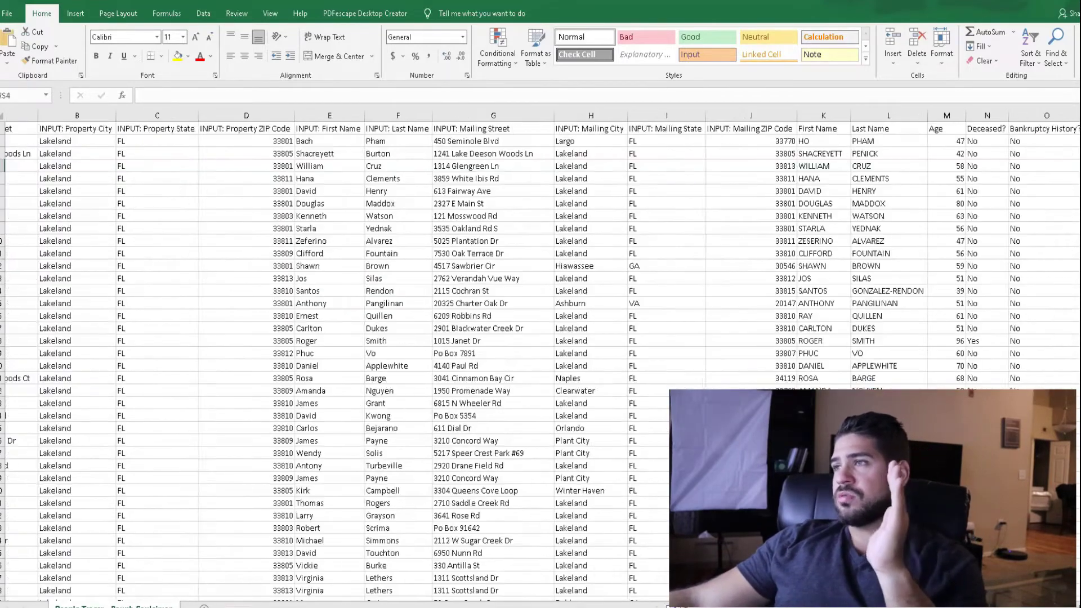
scroll(541, 355, right, 1)
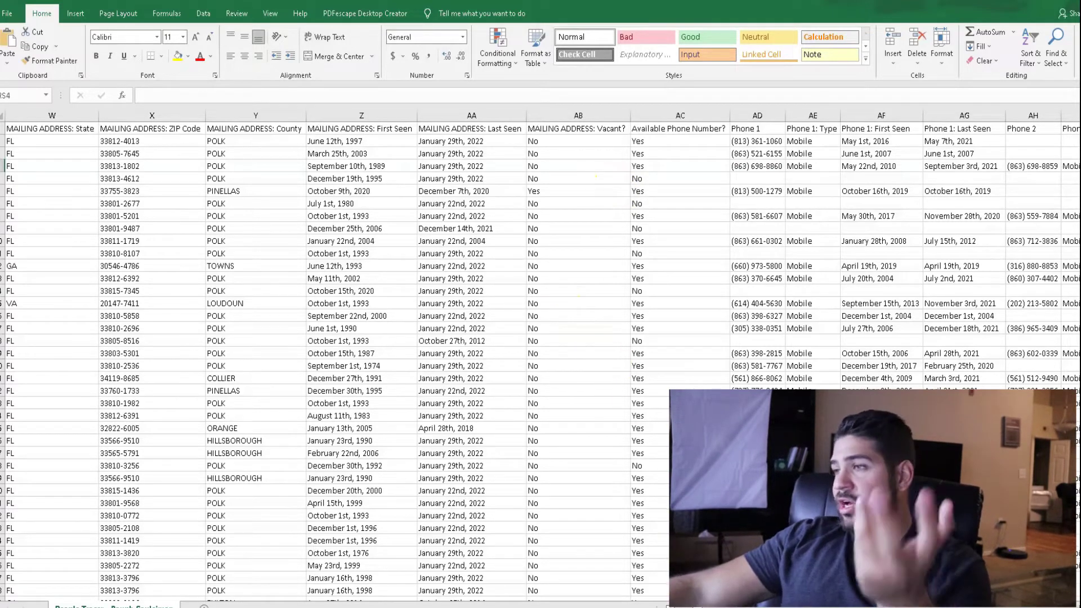
scroll(692, 316, right, 5)
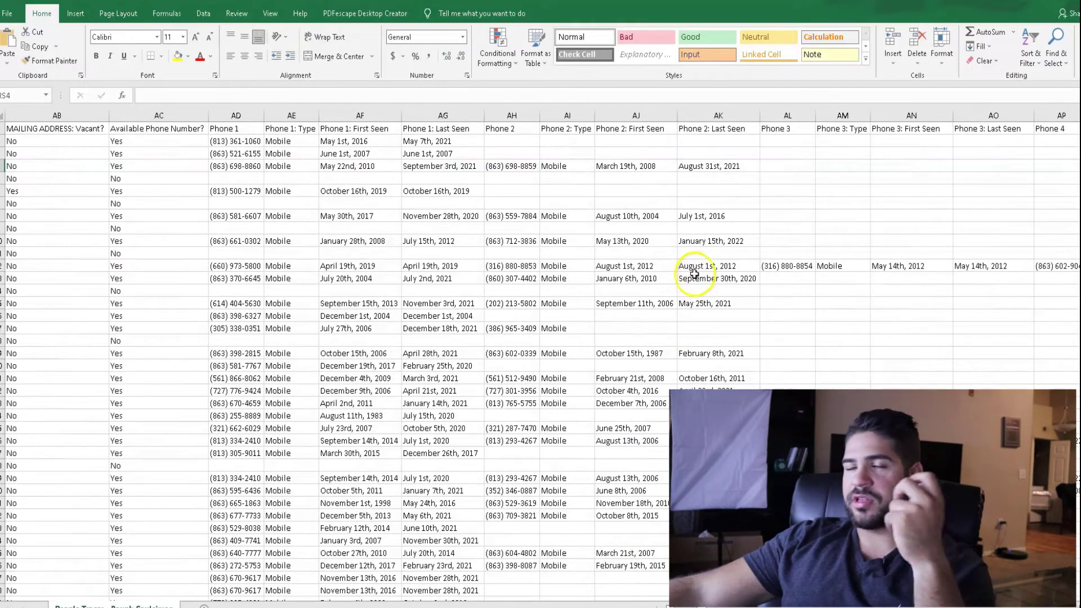
- Examine the additional owner phone columns of the People Tracer sheet, with their types and seen dates, up to the email columns
scroll(541, 355, left, 1)
scroll(540, 355, right, 8)
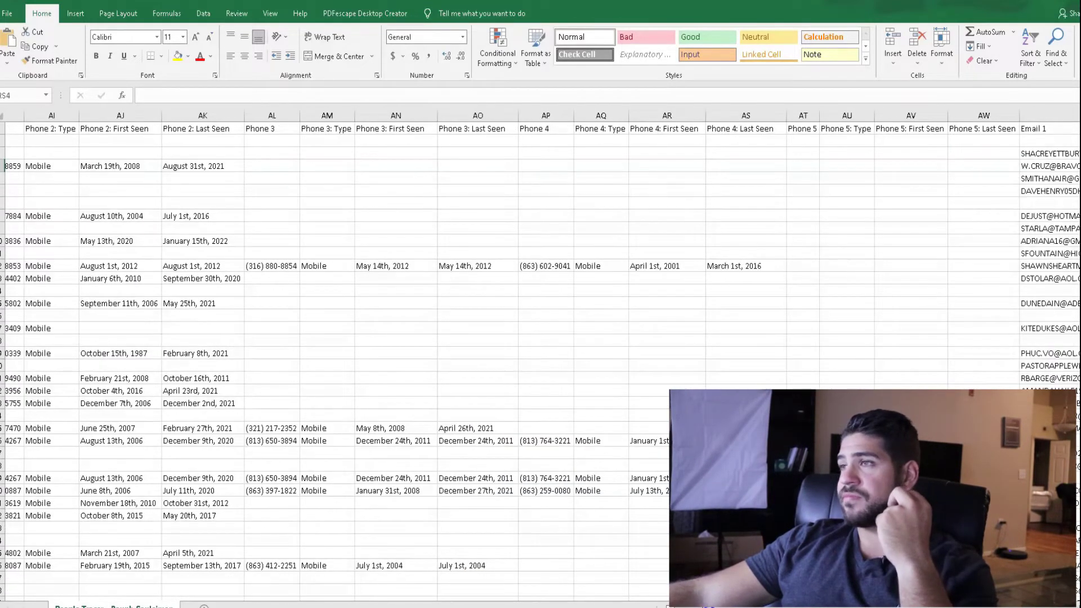
scroll(540, 355, right, 10)
scroll(541, 355, left, 1)
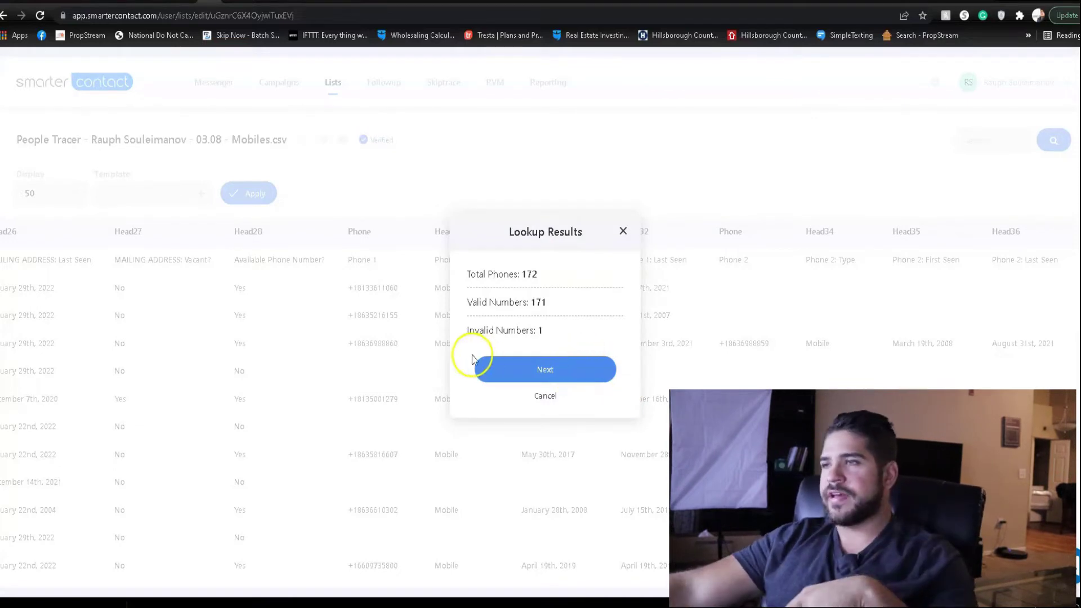
- In Smarter Contact, accept the lookup results for the People Tracer mobiles list and compare contacts and phones across the provider lists
click(584, 373)
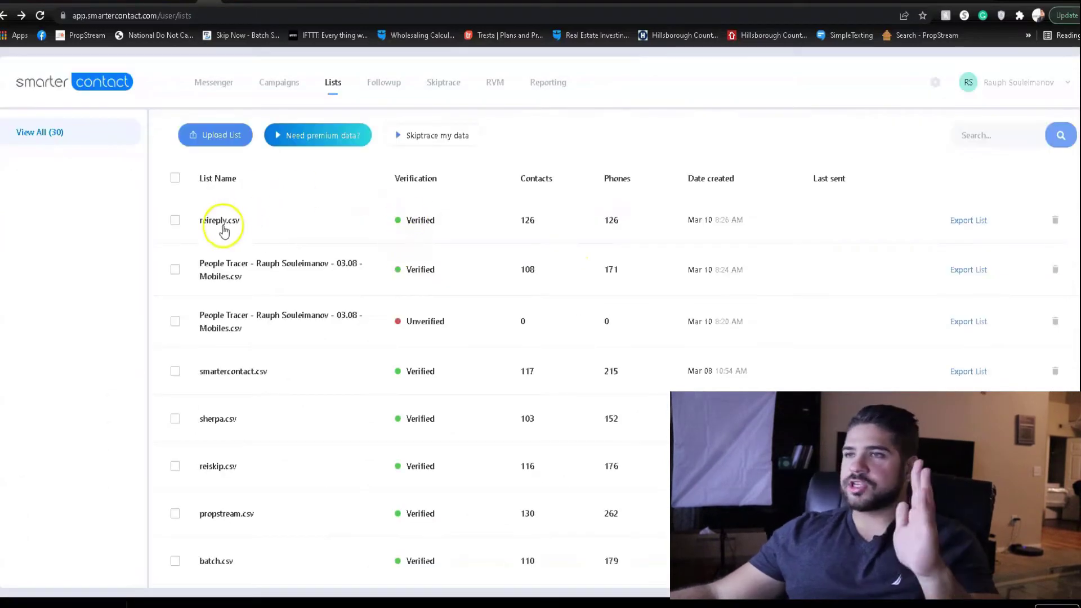
scroll(340, 259, down, 1)
scroll(450, 220, down, 1)
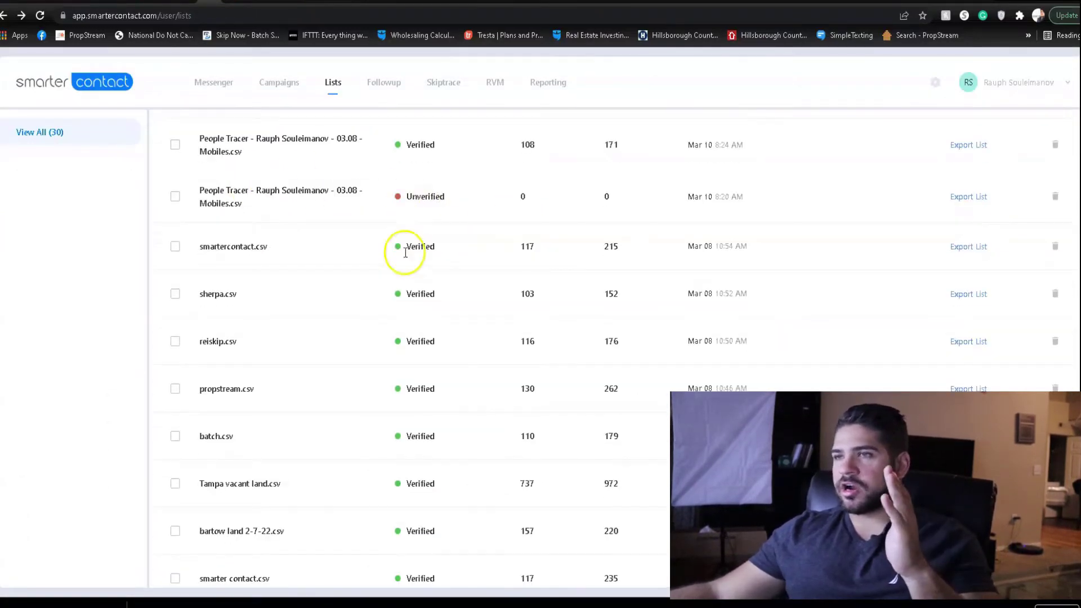
scroll(282, 259, up, 2)
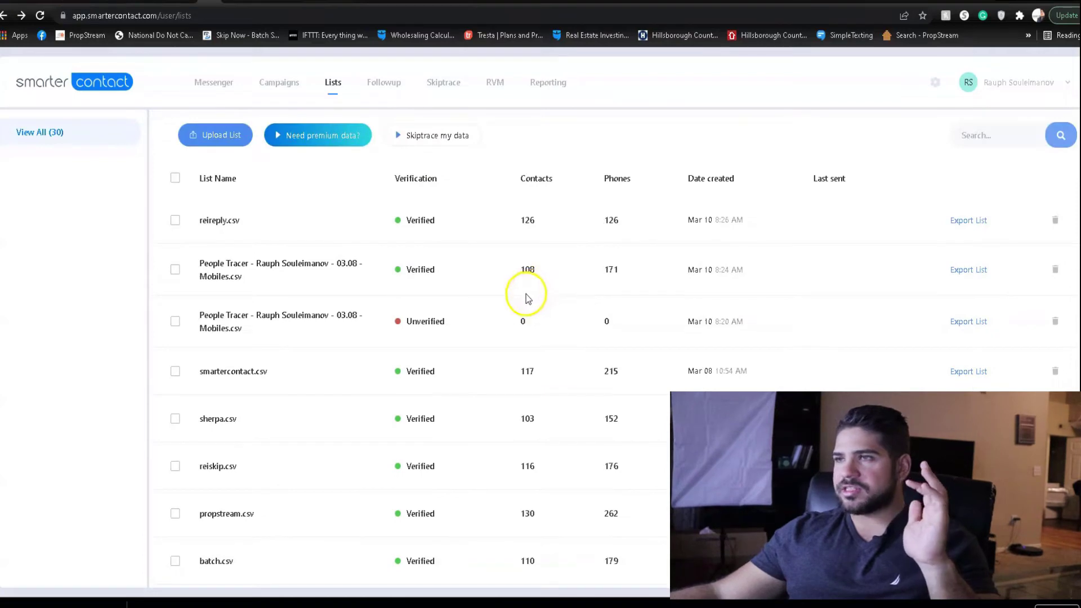
click(521, 369)
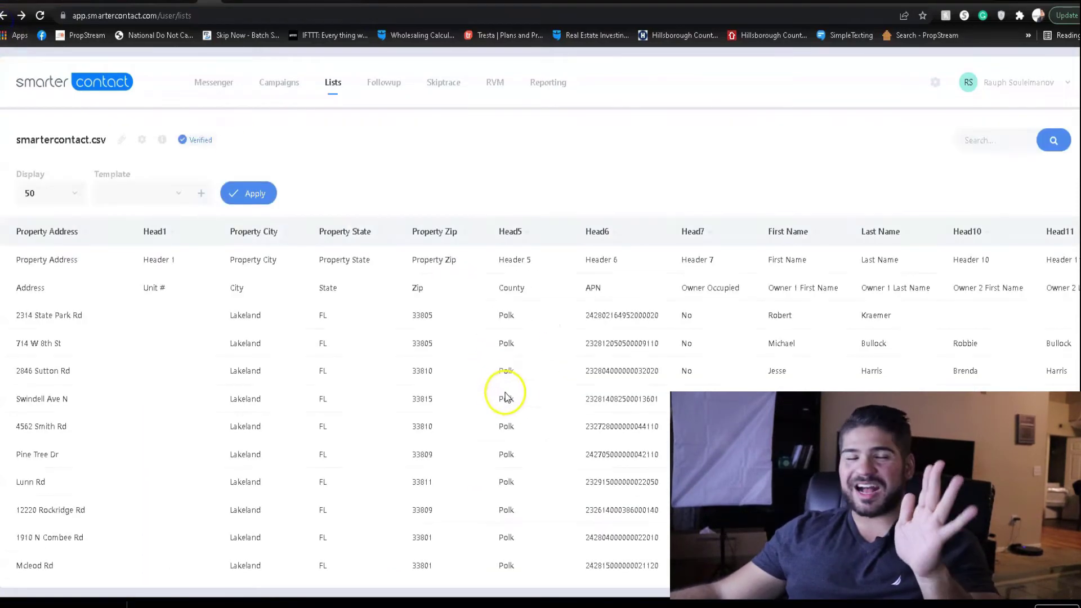
key(alt+Left)
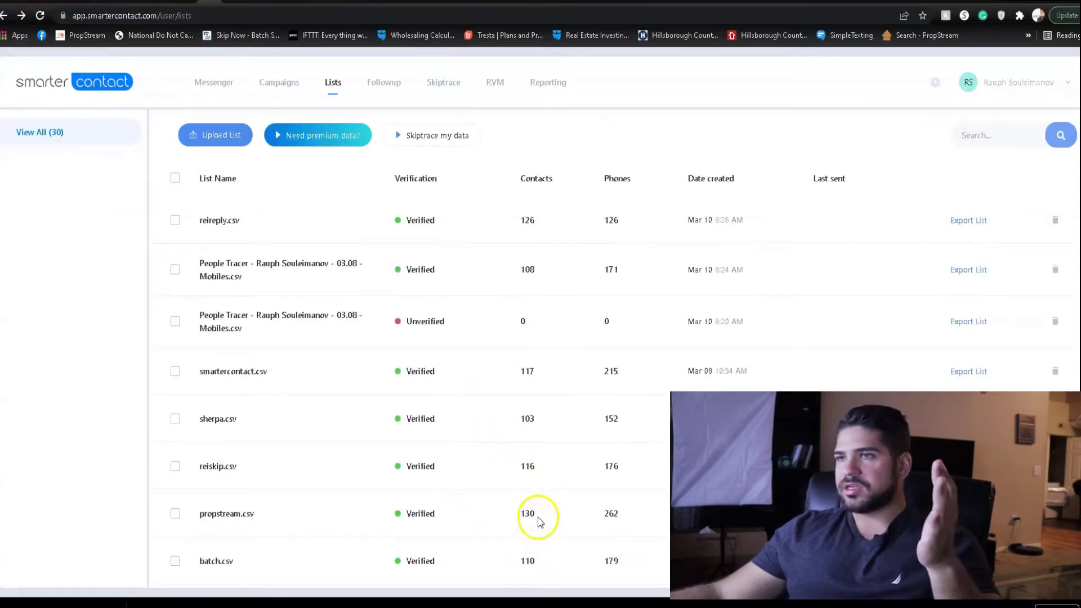
scroll(539, 517, down, 1)
scroll(540, 499, up, 1)
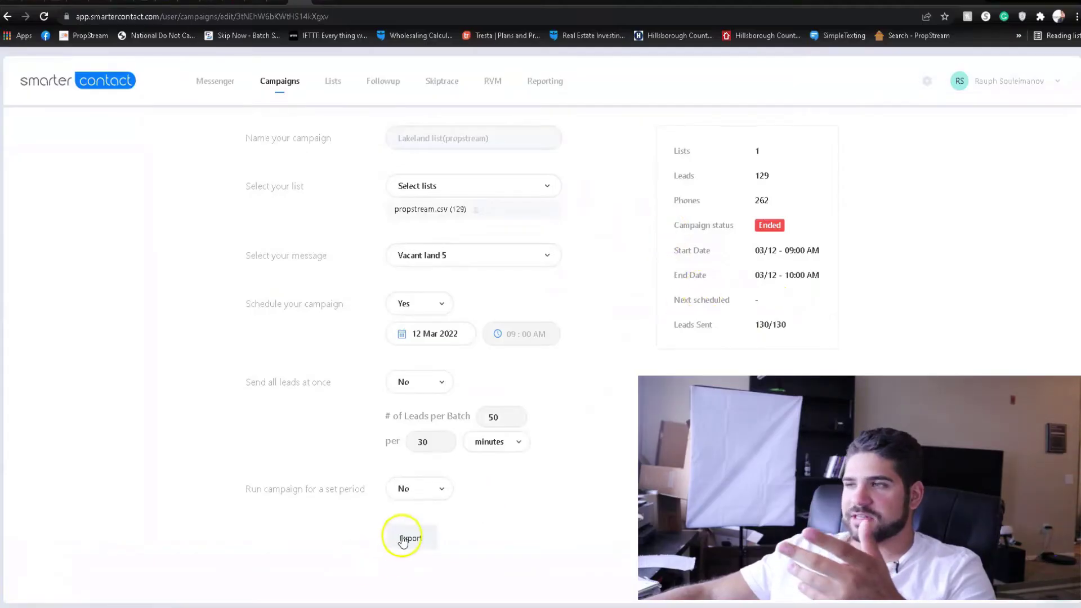
- Export the Lakeland list(propstream) campaign and highlight its contact count in the campaign overview
click(417, 537)
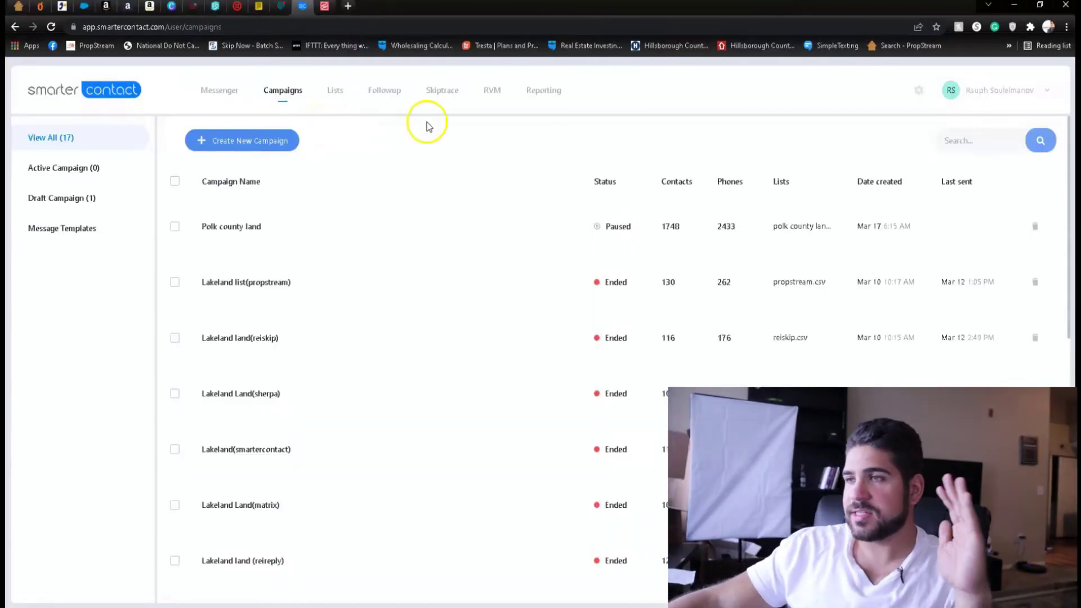
scroll(315, 284, down, 1)
scroll(428, 271, up, 1)
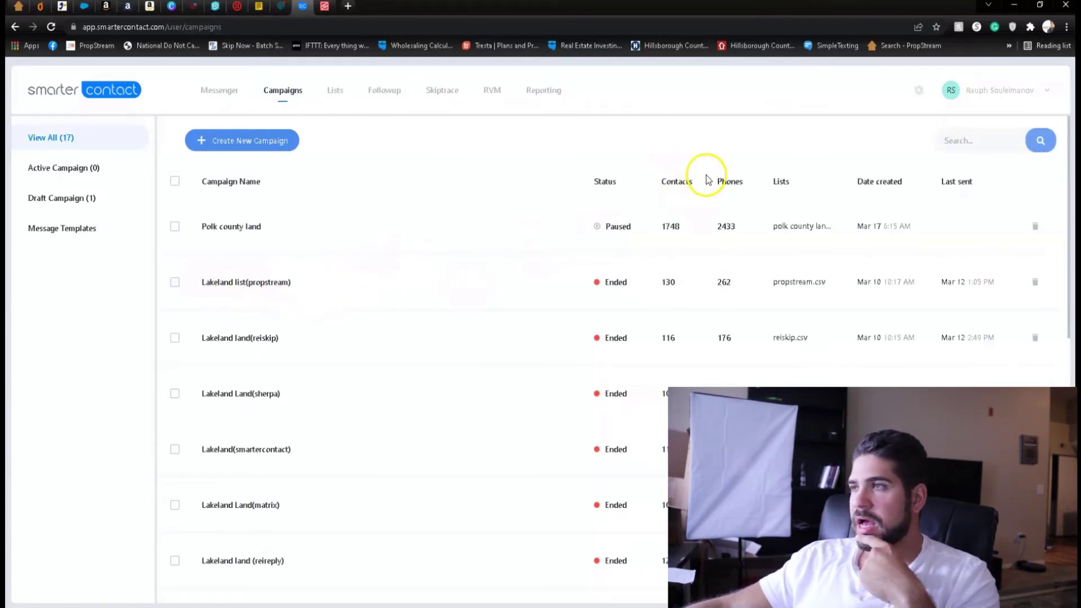
double_click(663, 284)
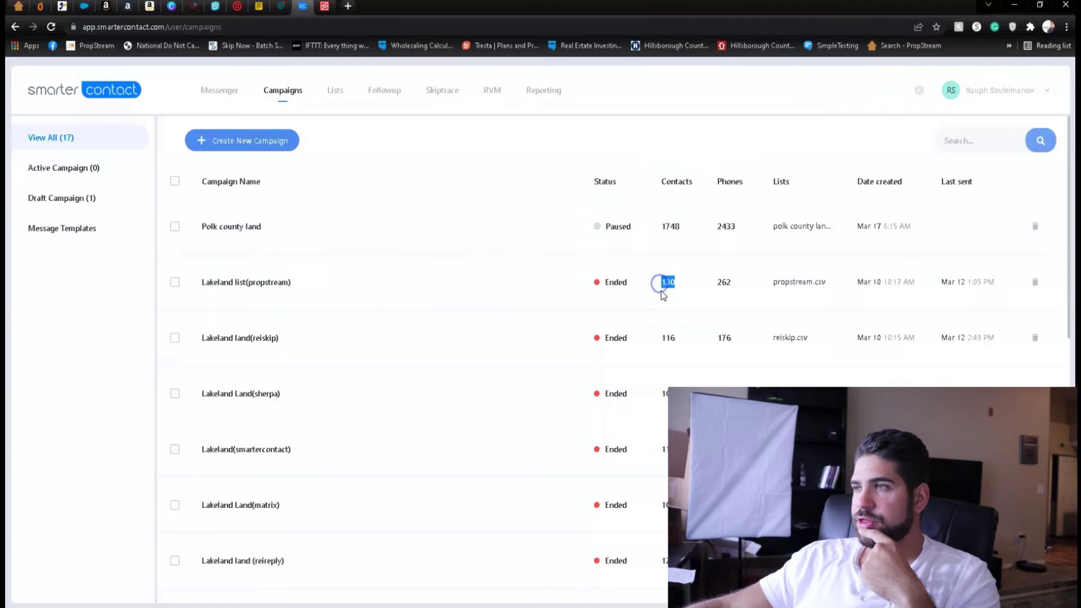
click(590, 573)
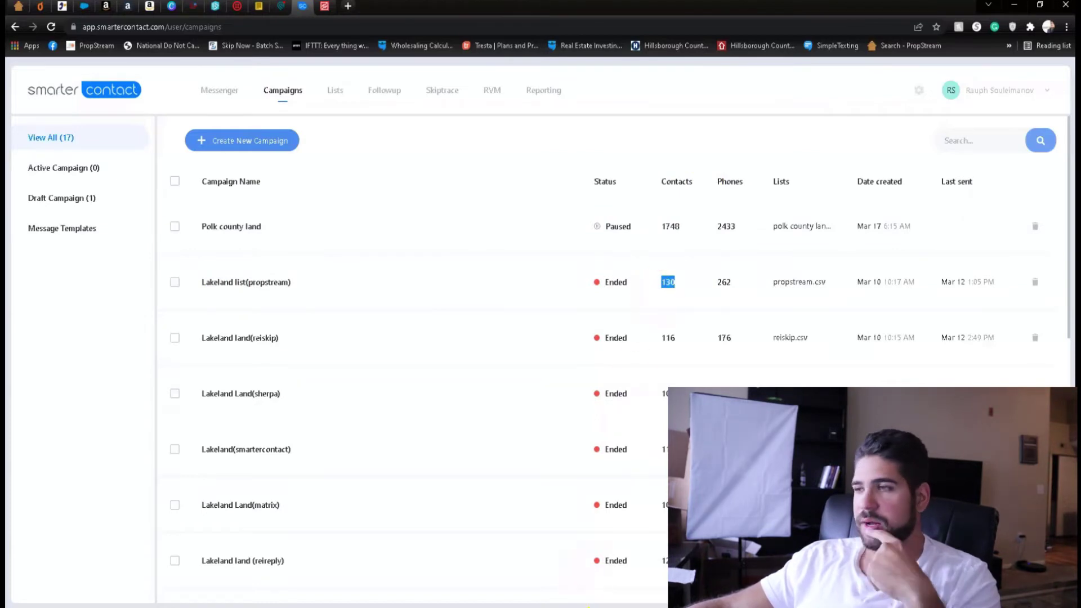
- Switch to the Lakeland list(propstream) responses export in Excel and select its last filled row to count the responses
mouse_move(642, 581)
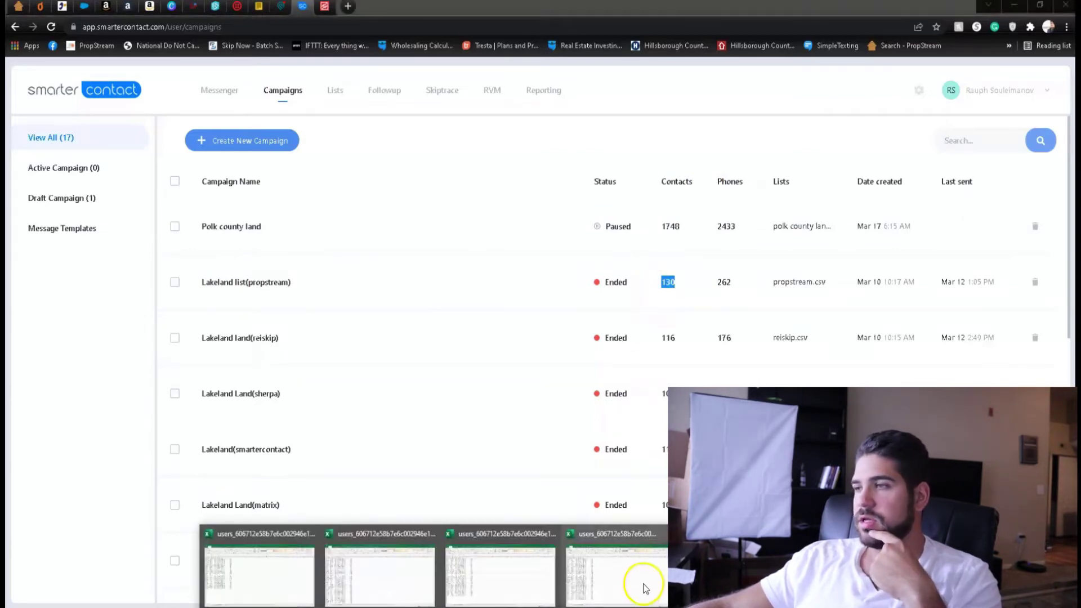
click(289, 570)
click(531, 52)
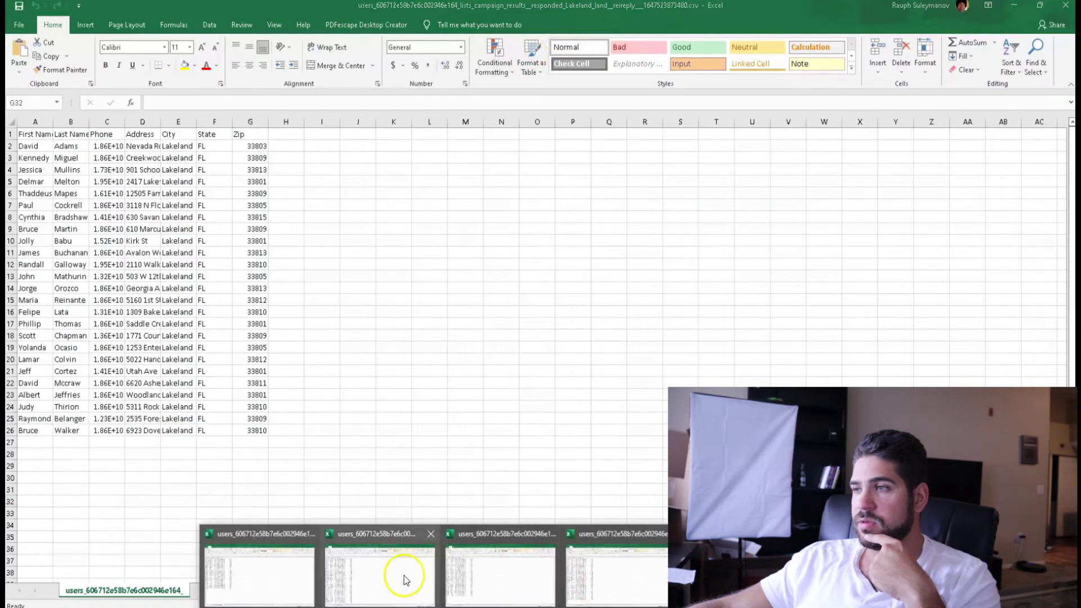
click(398, 571)
scroll(430, 425, down, 6)
click(40, 453)
click(14, 442)
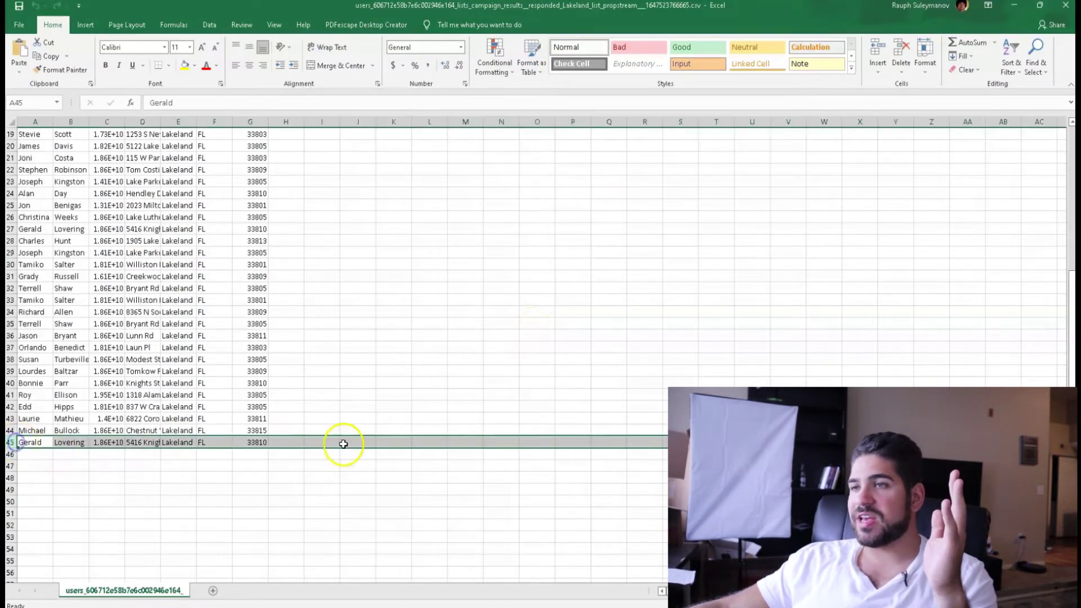
scroll(345, 440, up, 6)
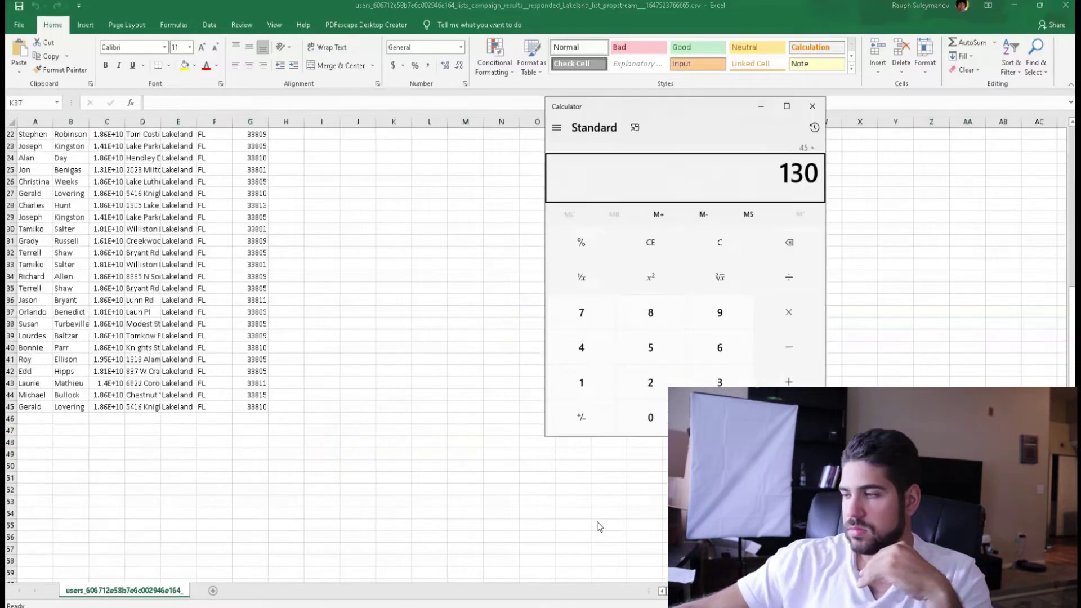
- Calculate the propstream response rate in Calculator as 45 / 130 × 100
key(Return)
text(*100)
key(Return)
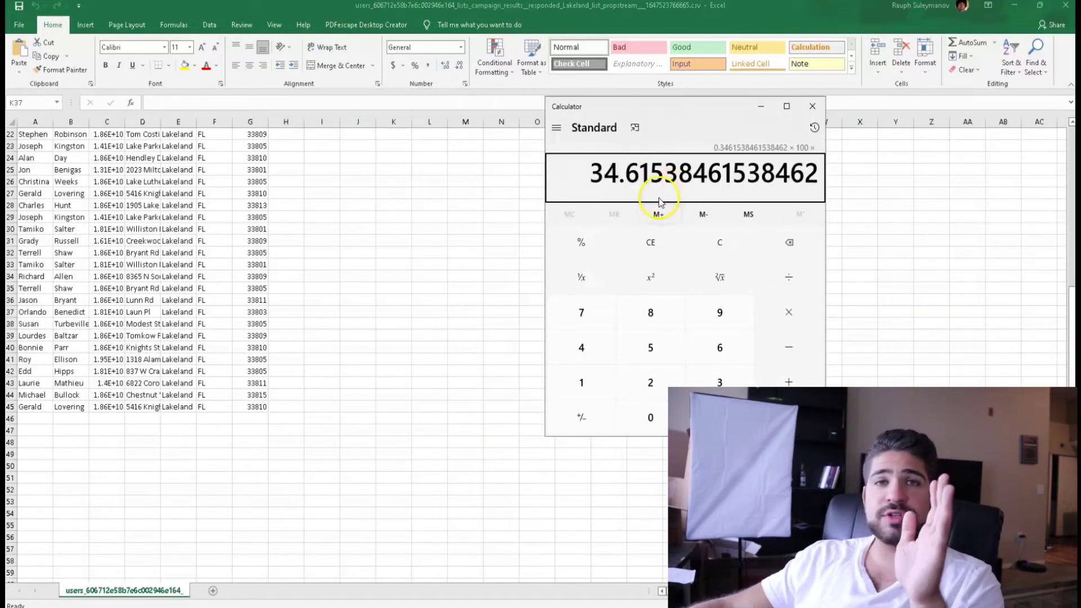
key(Print)
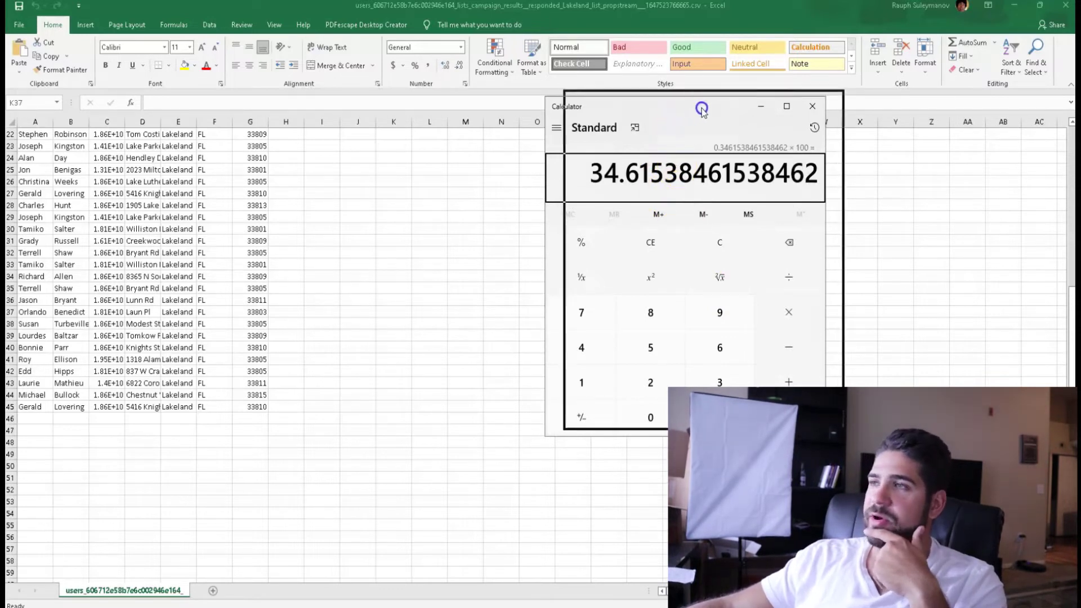
click(1018, 141)
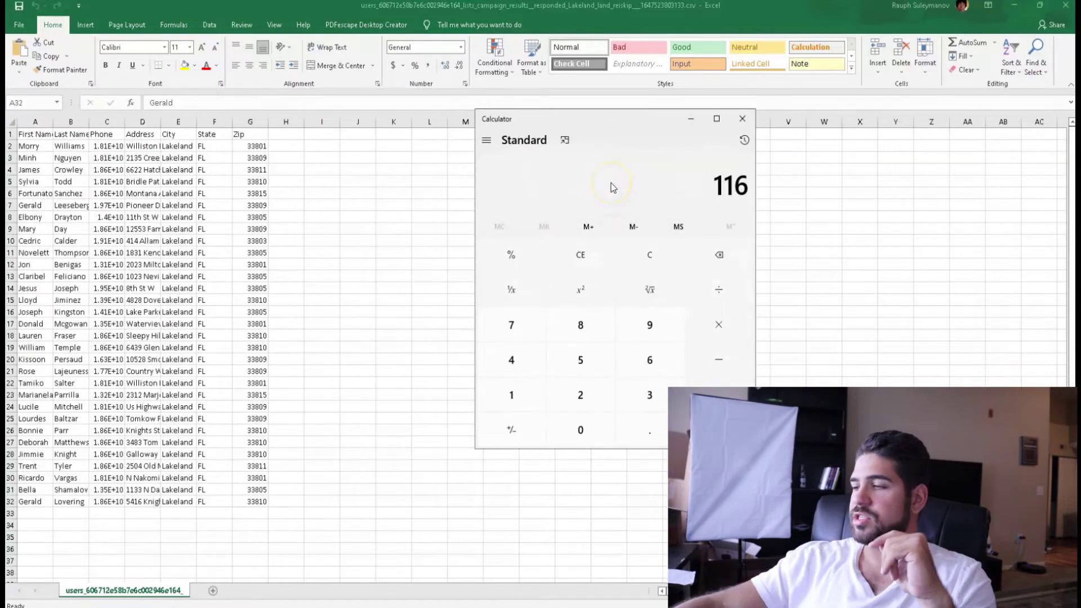
- Calculate the reiskip response rate as 31 / 116 × 100
click(621, 259)
text(31/116)
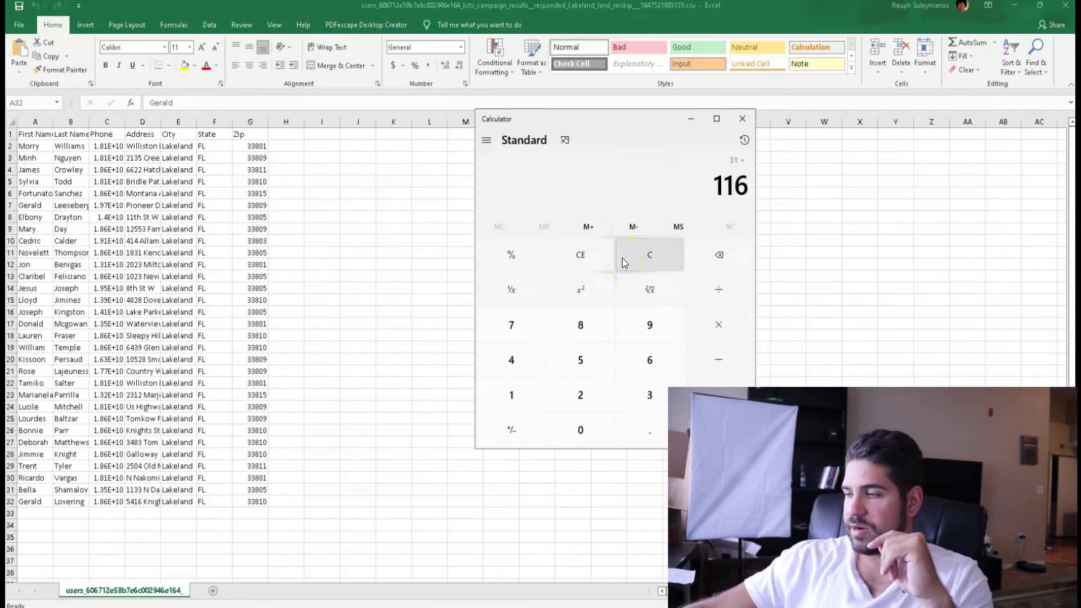
text(*100=)
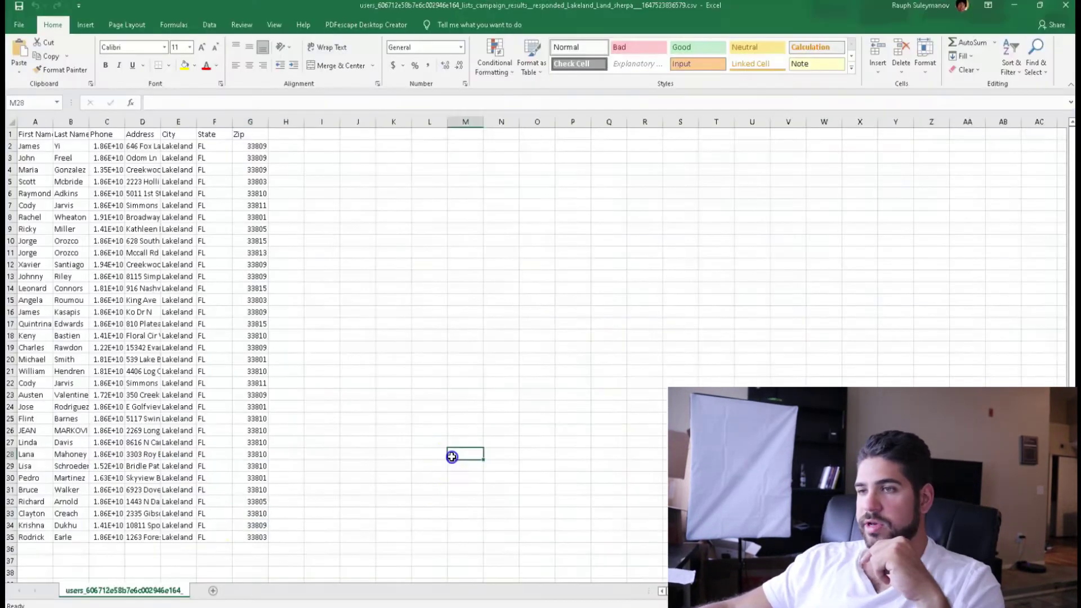
- Check the rows of the sherpa responses export and calculate its response rate as 34 / 103 × 100
click(427, 499)
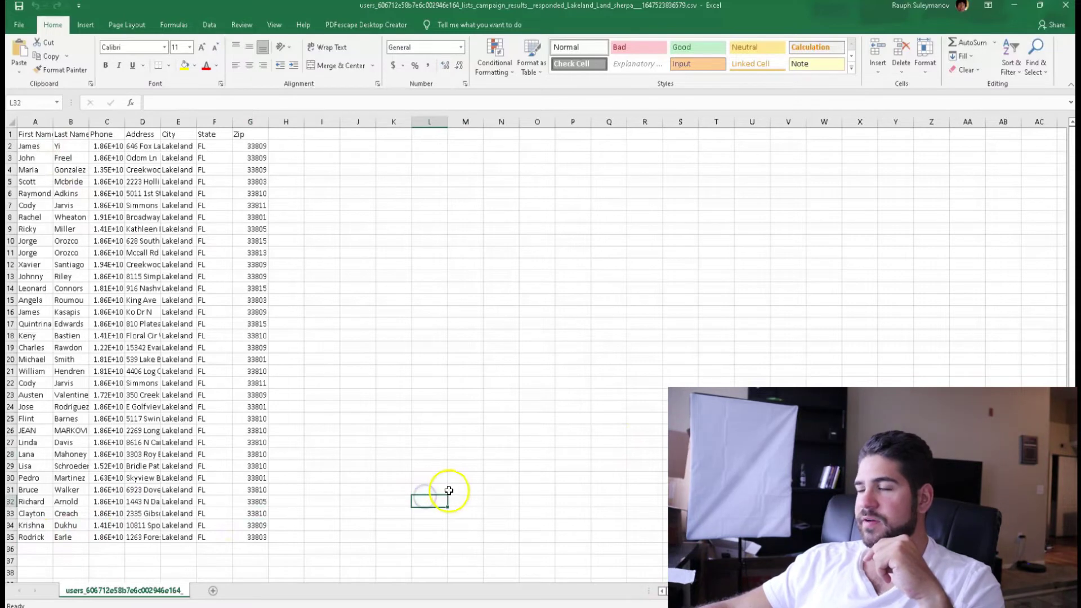
key(alt+Tab)
text(34/103*100=)
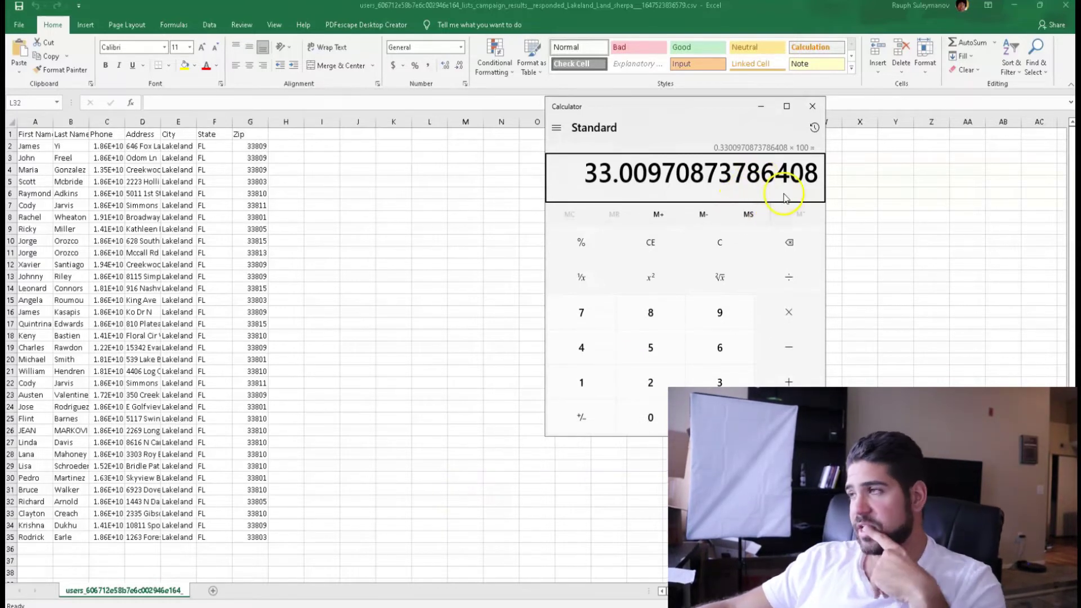
- Calculate the response rate of the smartercontact campaign as 35 / 117 × 100
text(35)
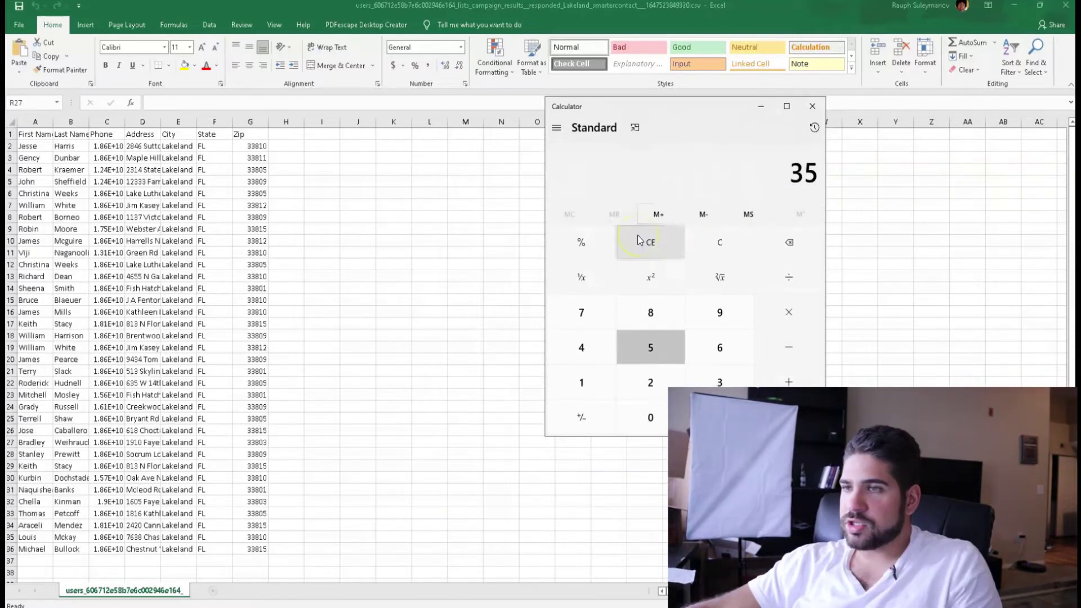
key(slash)
text(117)
key(asterisk)
text(100)
key(Return)
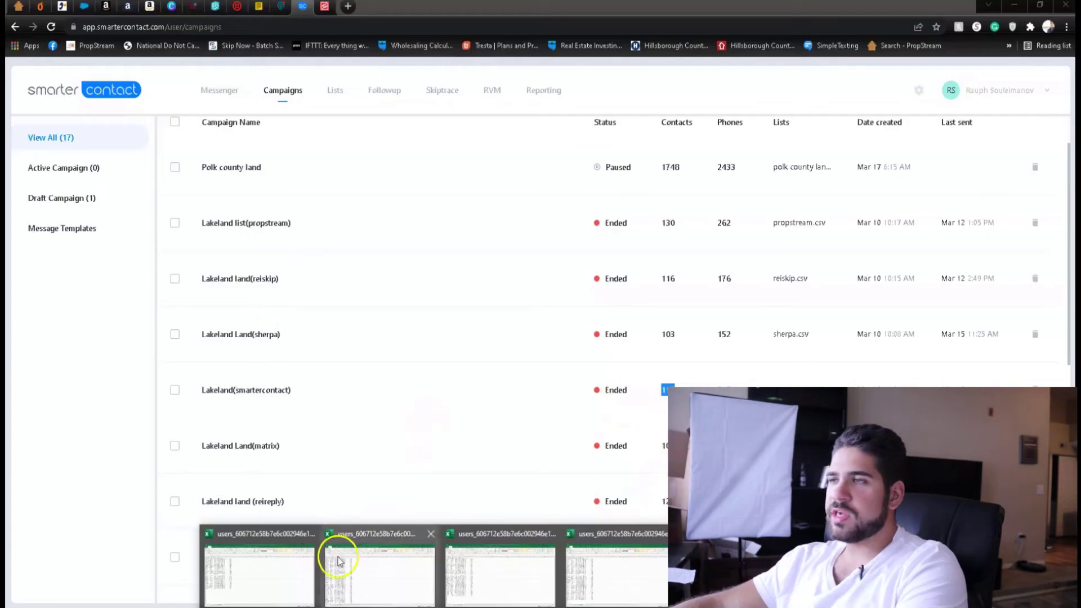
- Switch to the Lakeland Land(matrix) responses export in Excel and look through its rows to count the responses
click(268, 588)
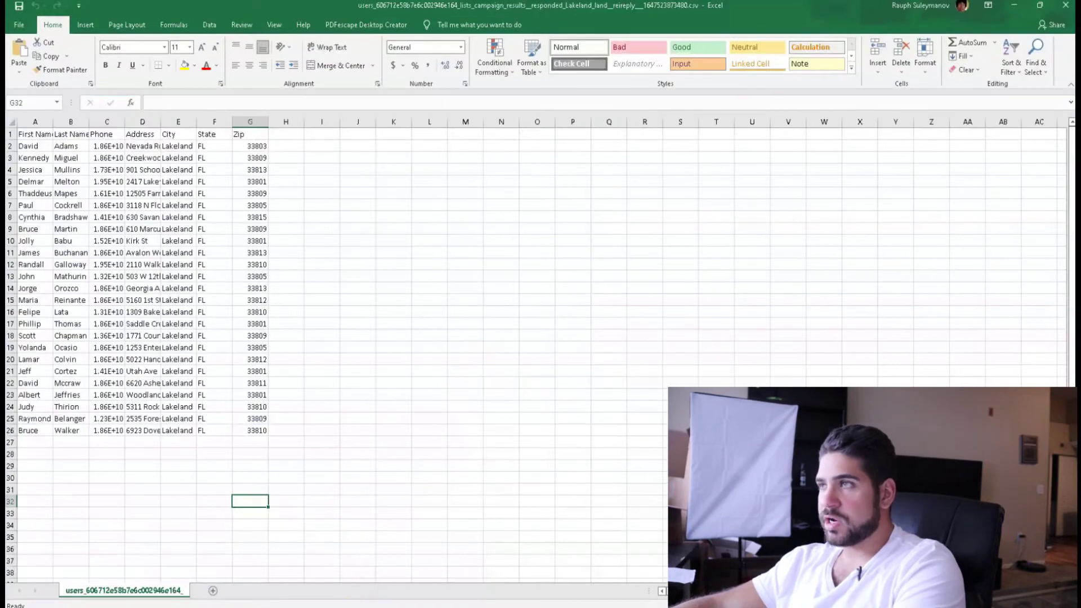
click(553, 577)
scroll(596, 390, down, 5)
scroll(531, 408, up, 10)
click(681, 276)
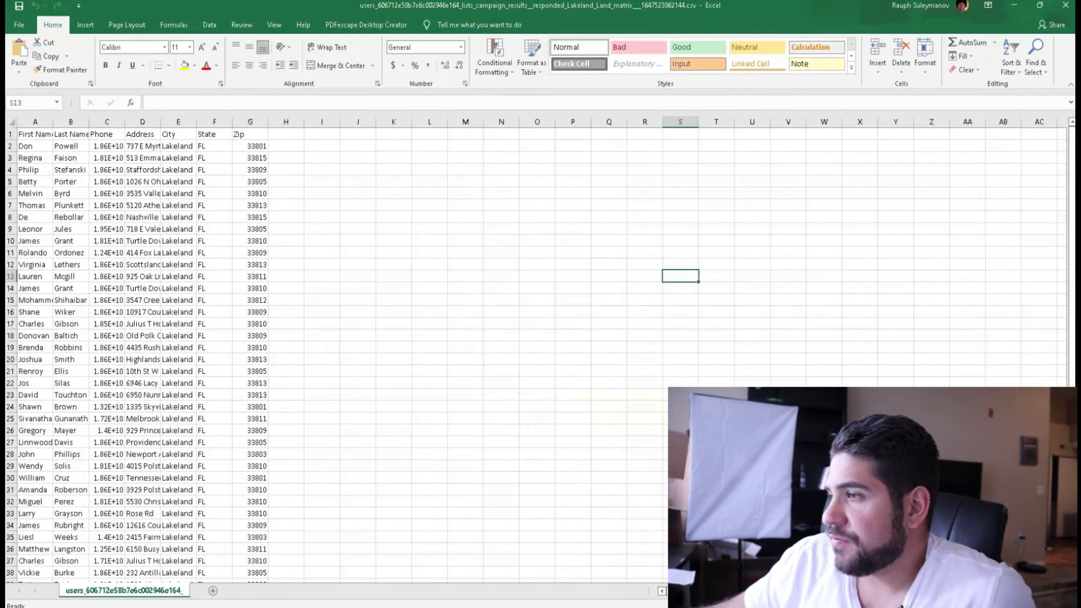
- Calculate the matrix response rate in Calculator as 45 / 108 × 100, checking the contact count in the campaign list
click(649, 604)
click(665, 569)
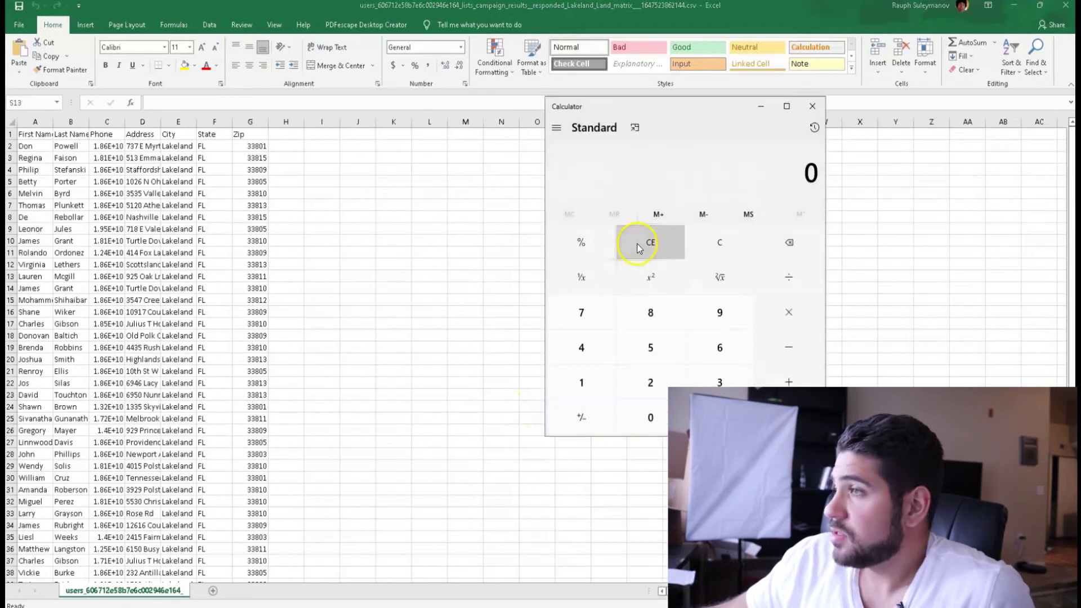
text(45)
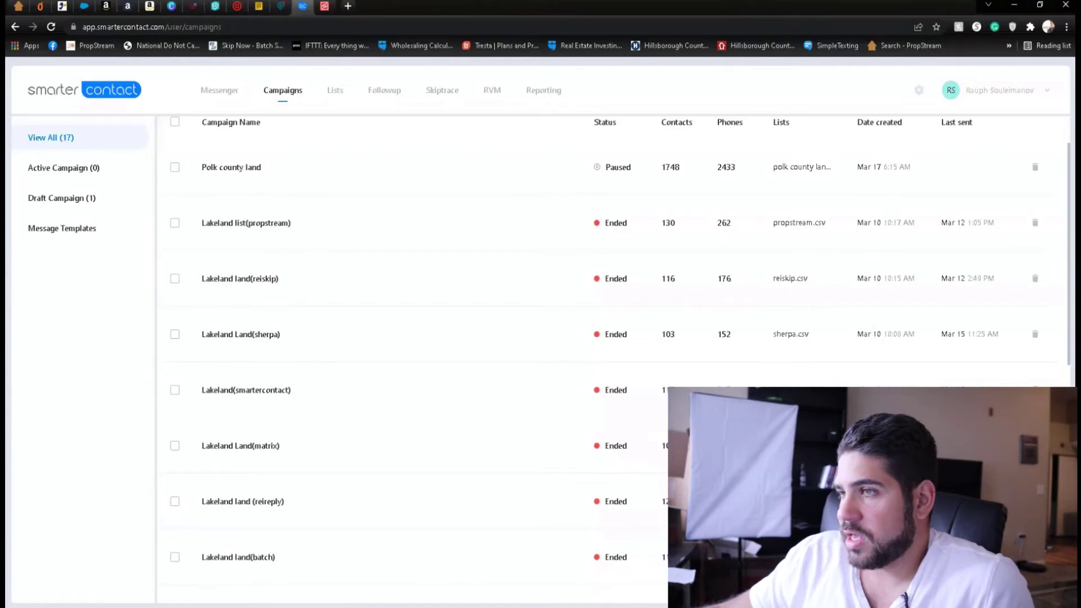
click(1014, 5)
key(Return)
text(*100)
key(Return)
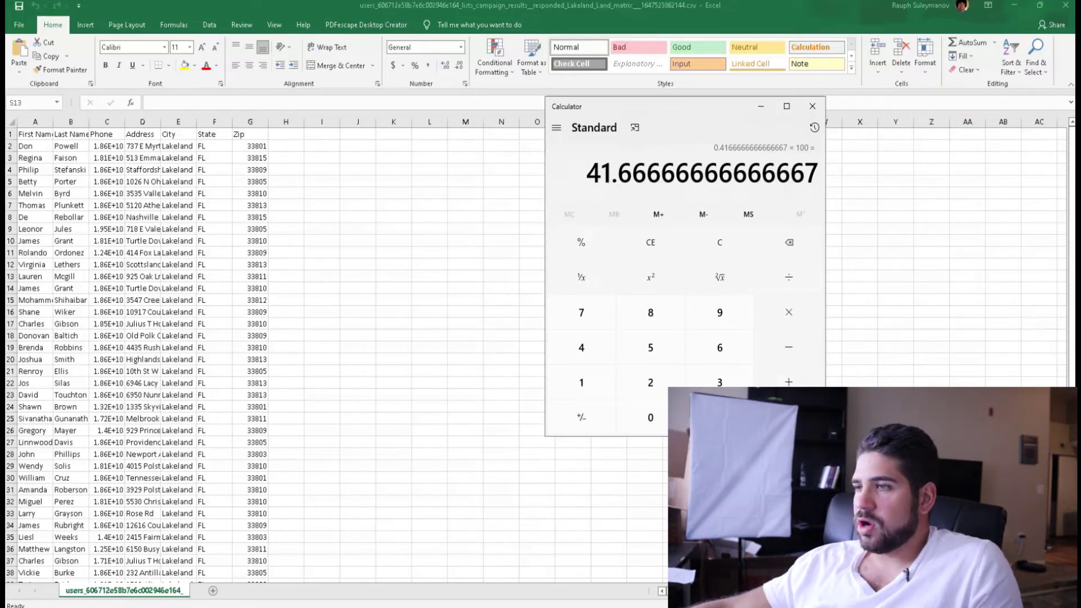
- Look up the reireply campaign's contacts and responses, and calculate its response rate as 25 / 126 × 100
click(403, 569)
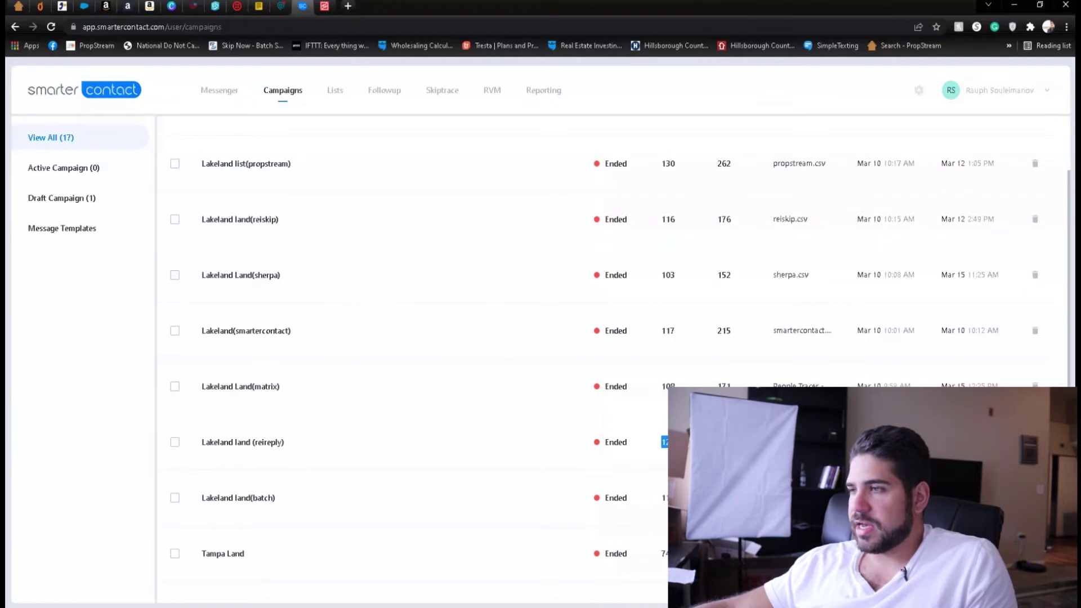
key(alt+Tab)
key(alt+Tab)
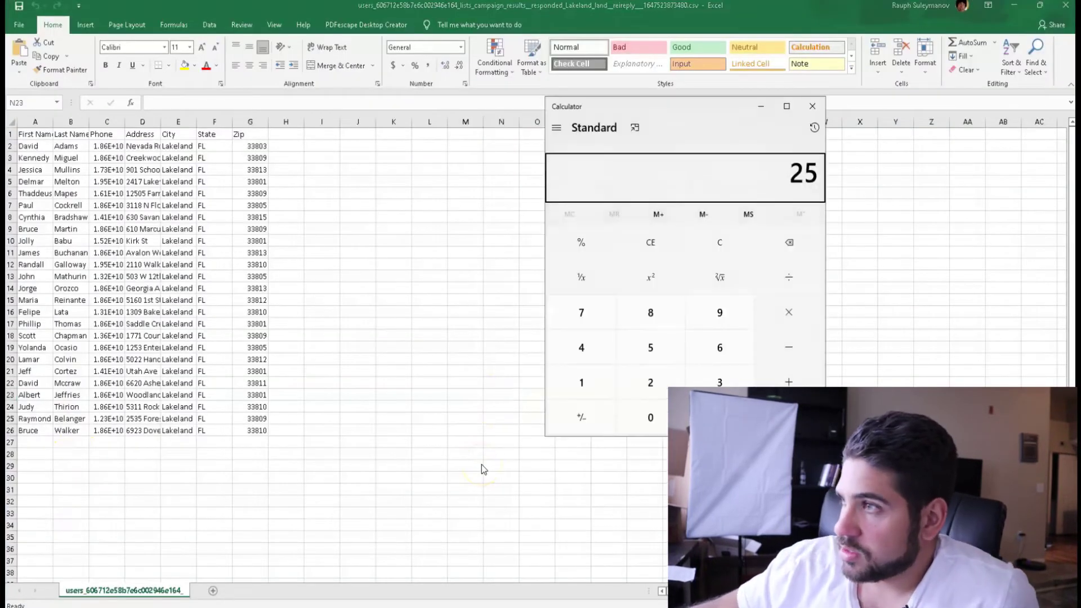
text(126)
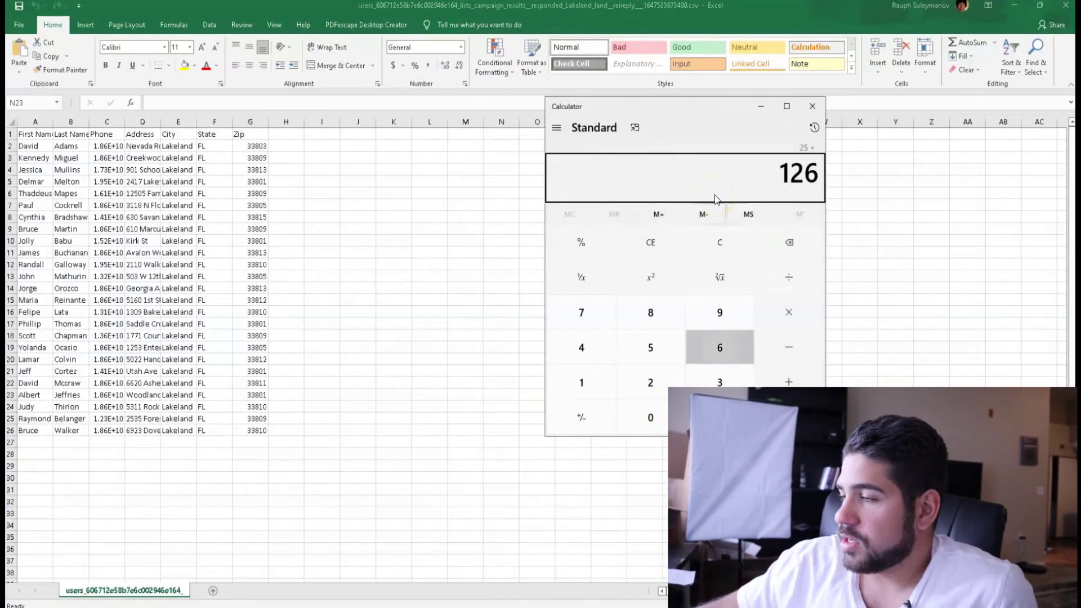
key(asterisk)
text(100)
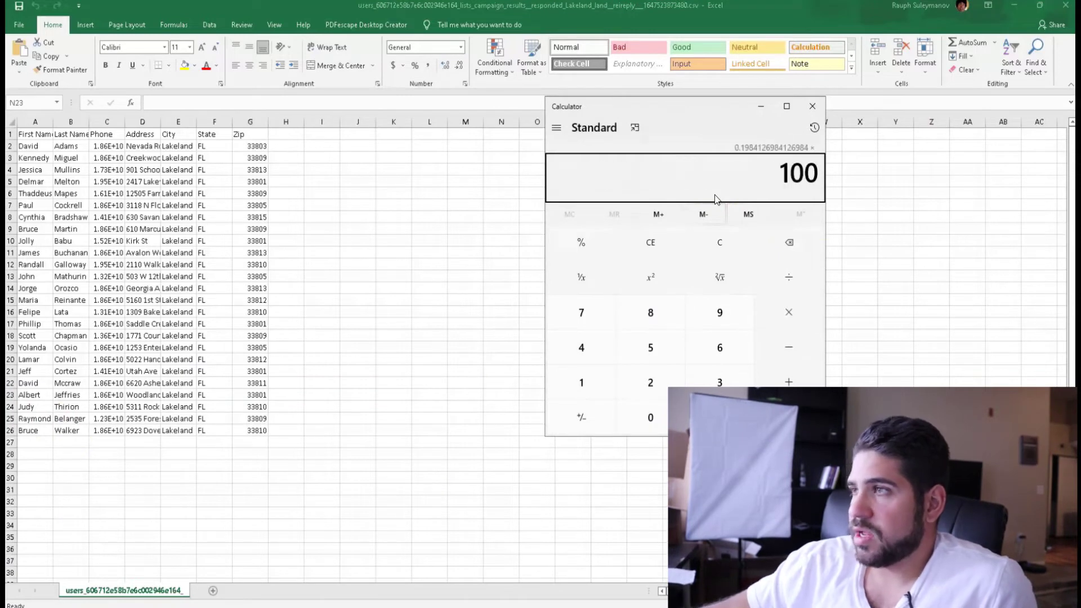
key(Return)
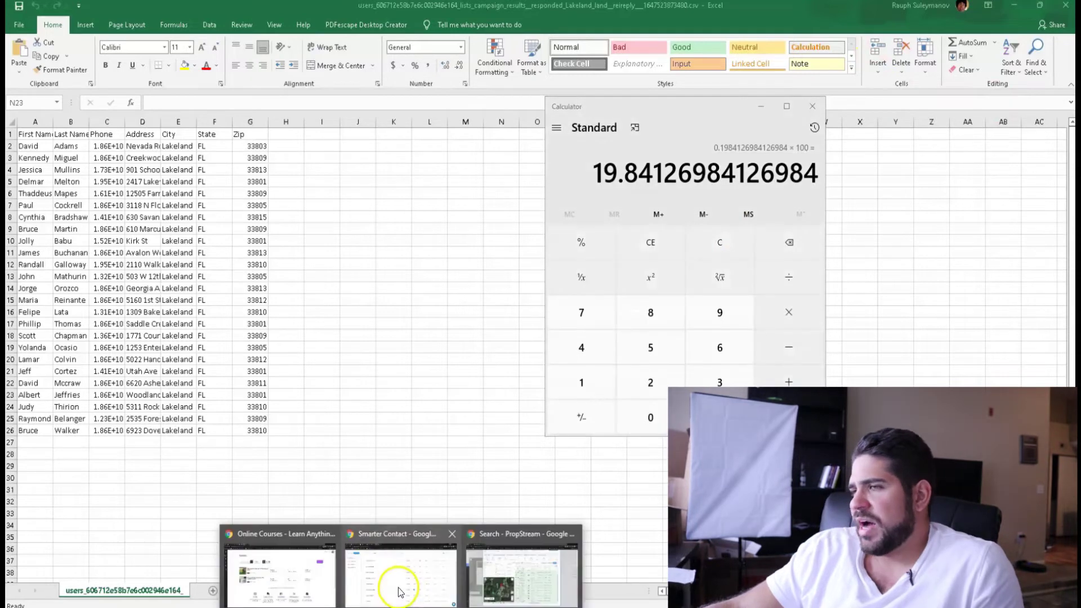
- Look up the batch campaign's contacts and responses, calculate its response rate as 39 / 110 × 100, and close Calculator
click(399, 580)
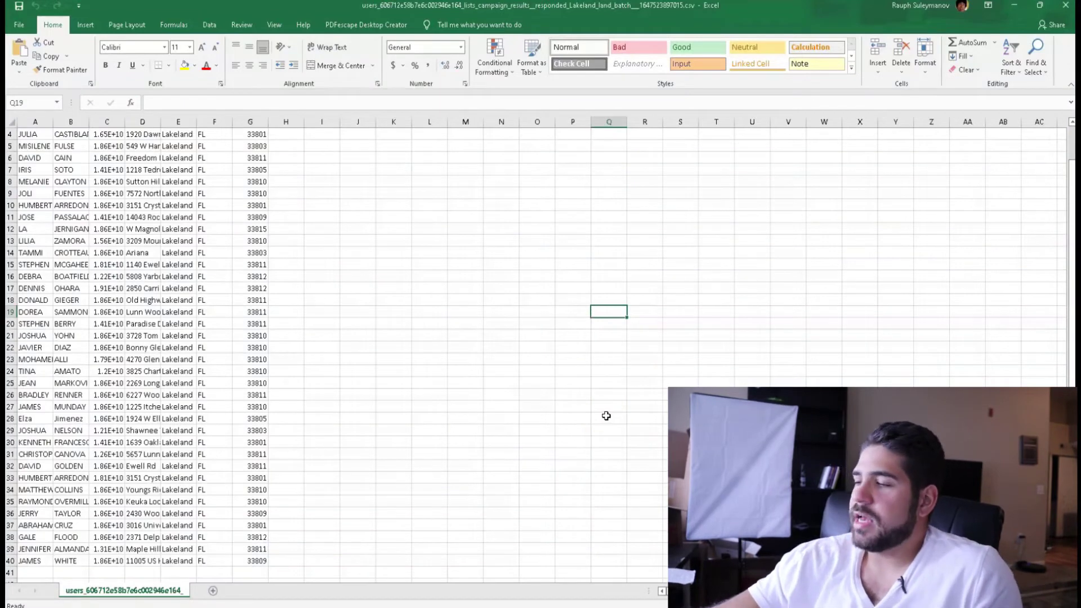
key(alt+Tab)
text(39/110)
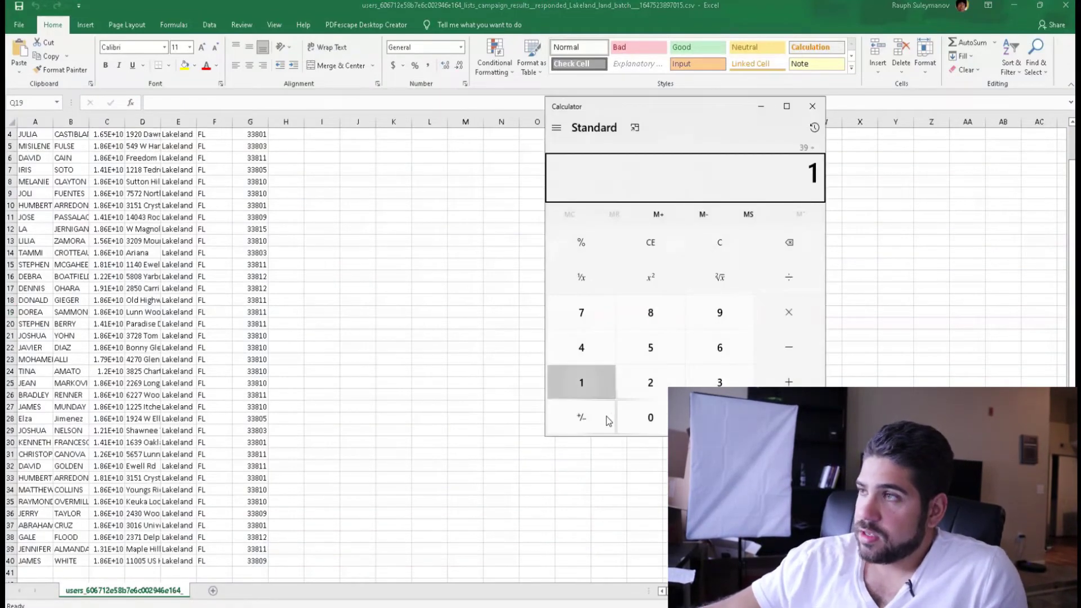
key(Return)
text(*100)
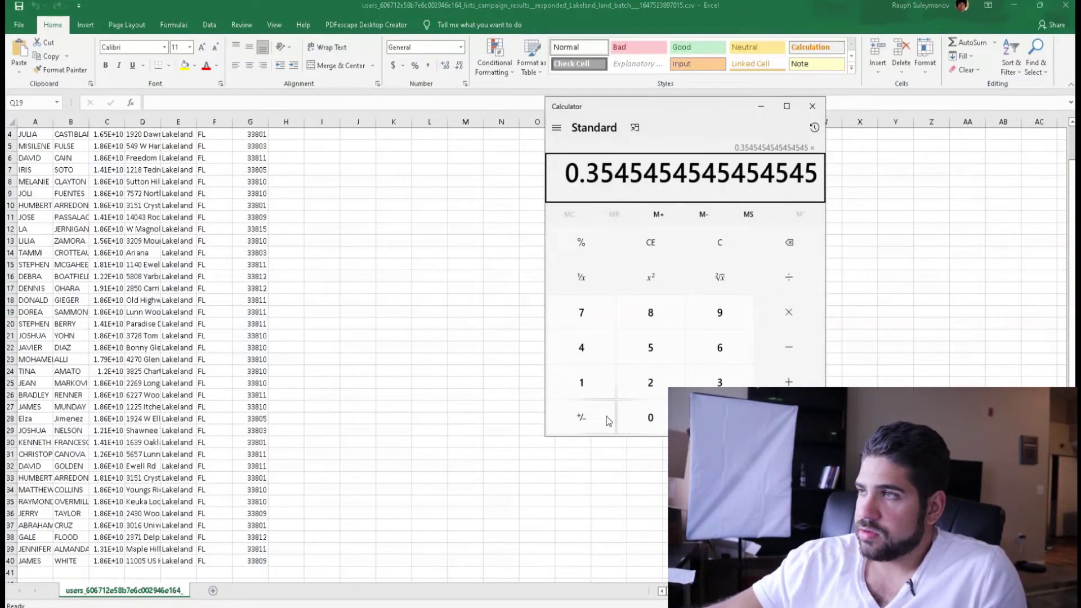
key(Return)
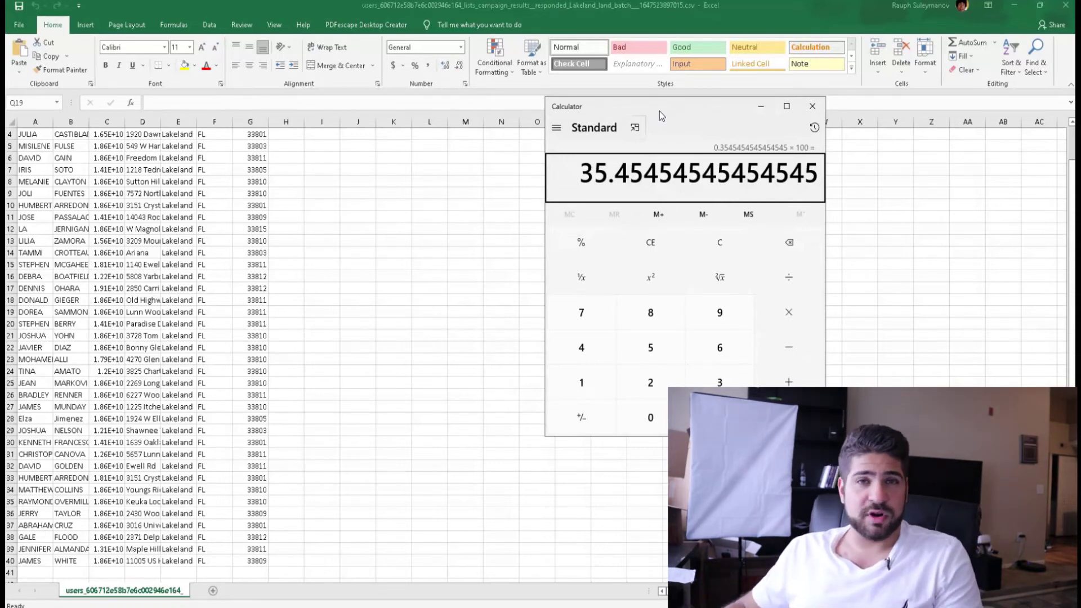
click(812, 106)
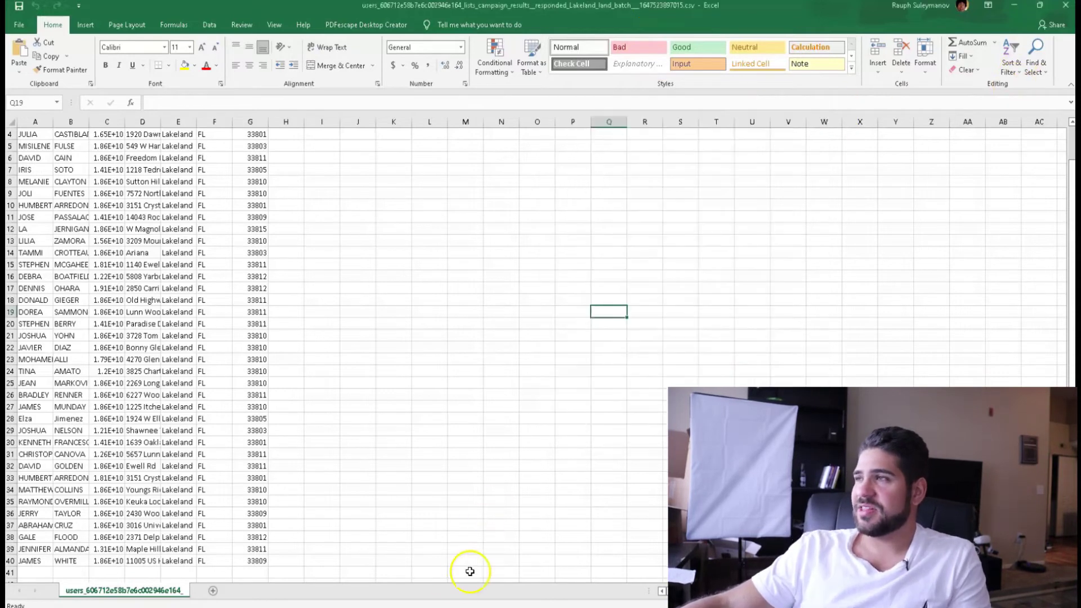
- Switch to Smarter Contact in the browser and skim the replies received by the Lakeland Land(matrix) campaign in the messenger
click(399, 569)
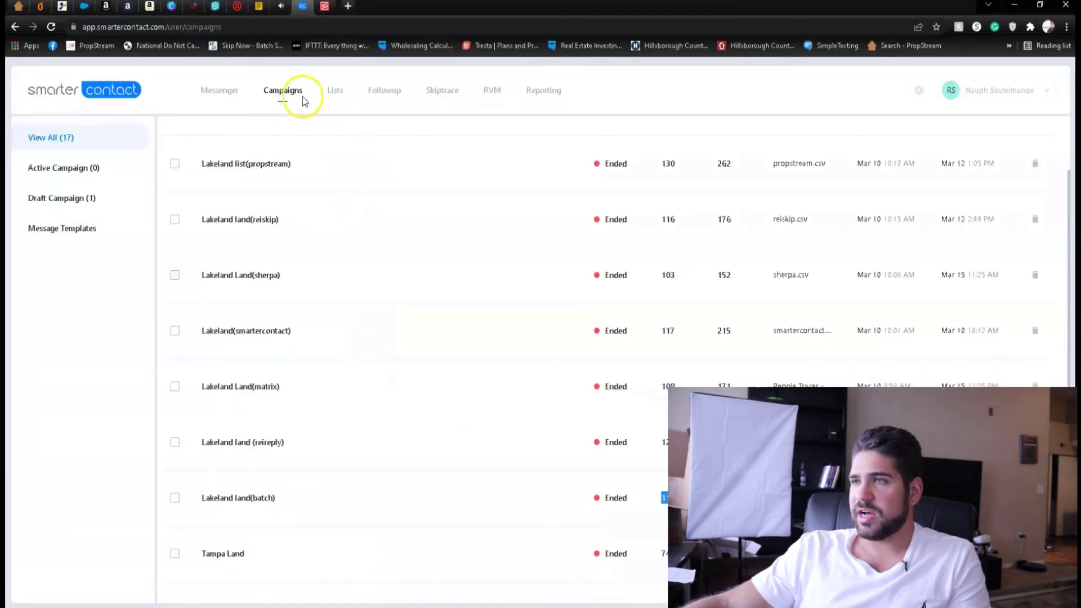
click(206, 94)
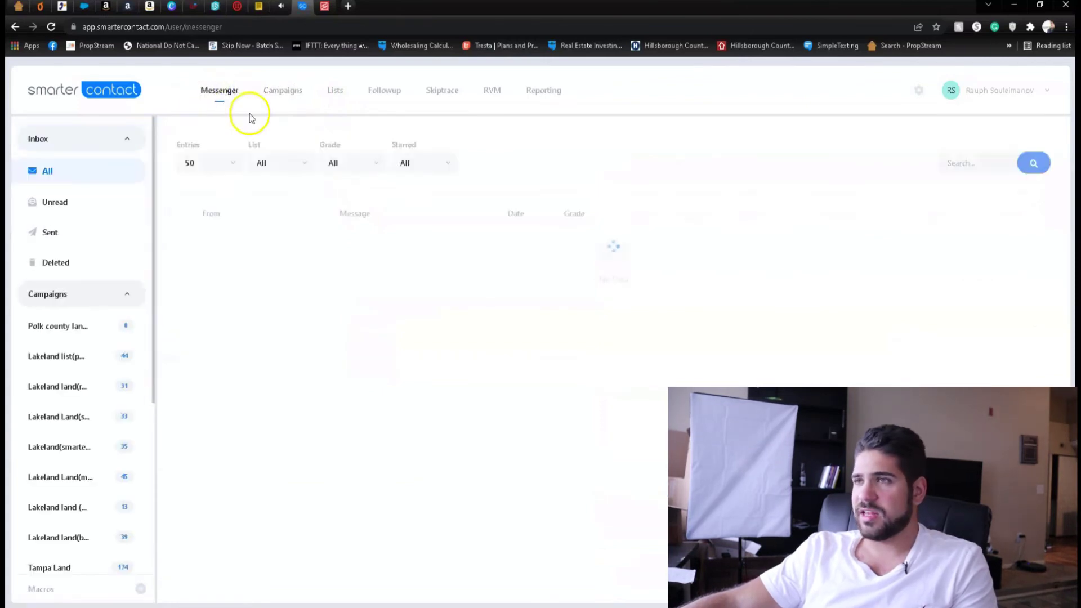
scroll(84, 321, down, 3)
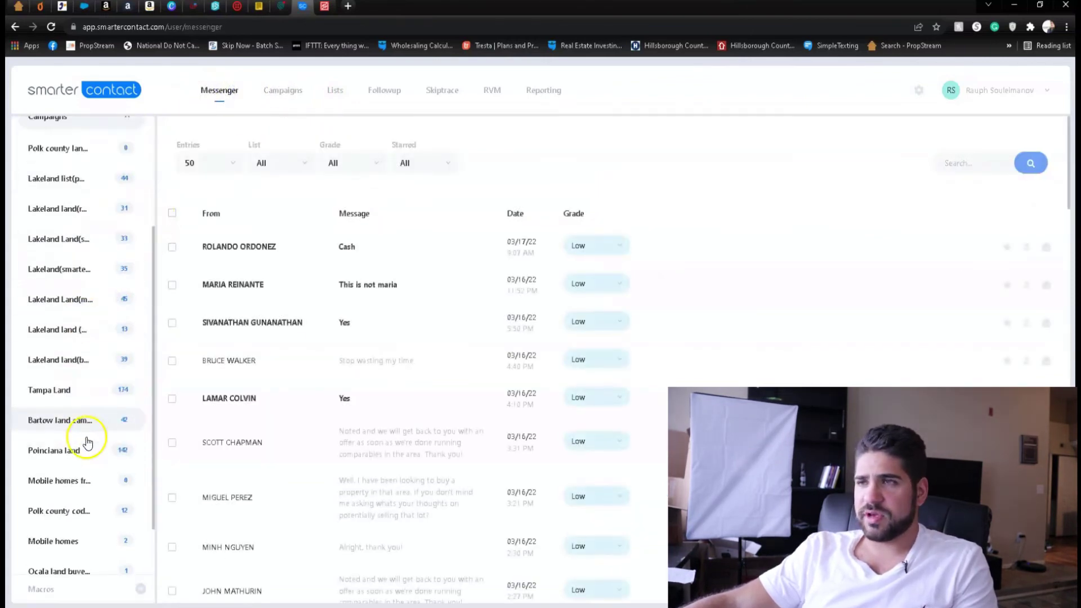
click(84, 300)
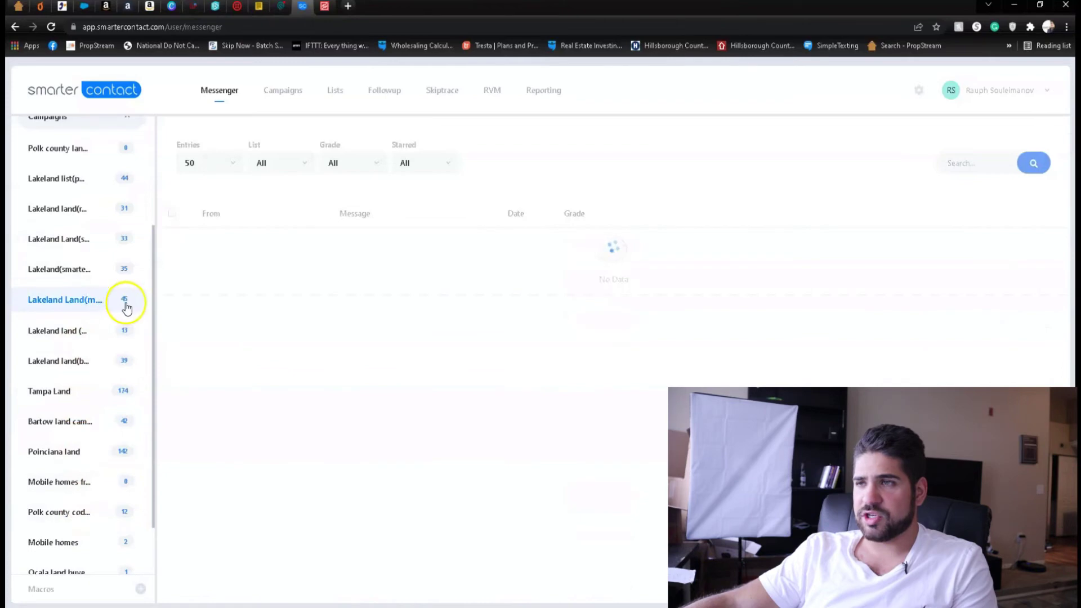
scroll(394, 231, down, 10)
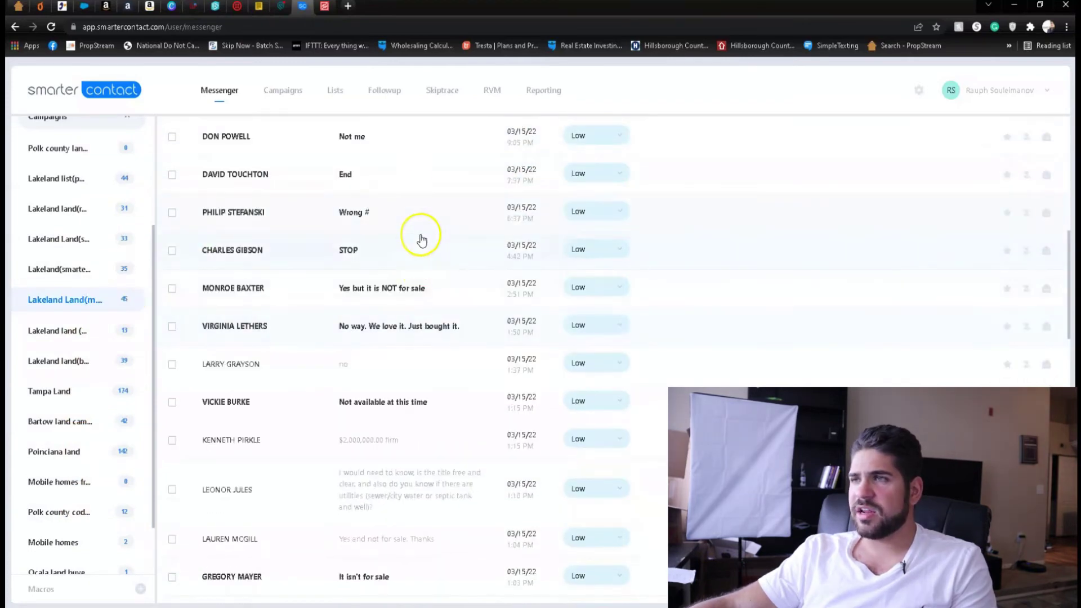
scroll(419, 237, up, 2)
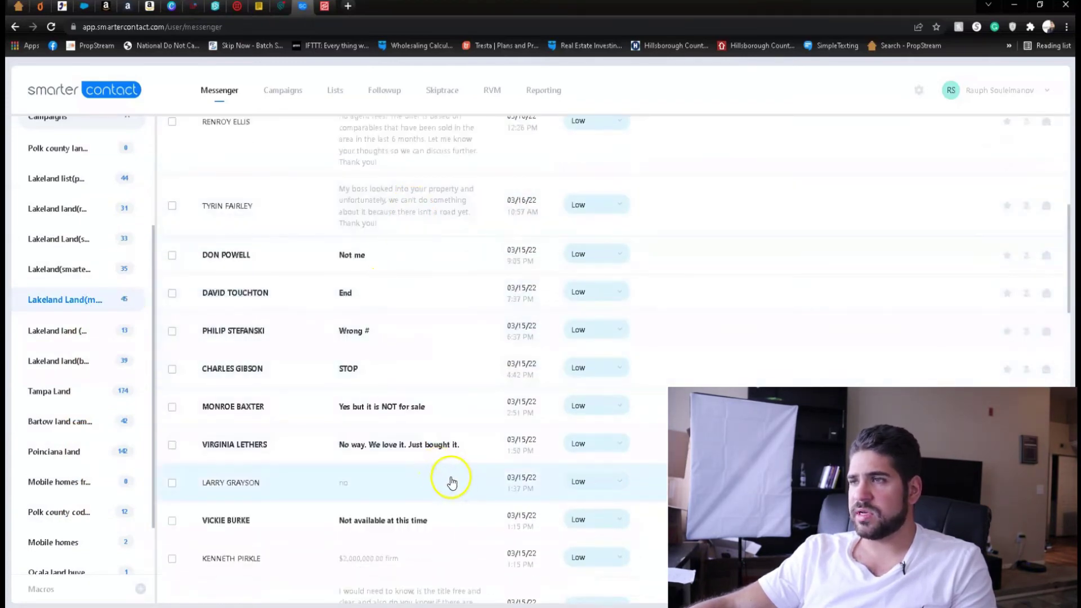
scroll(445, 462, up, 9)
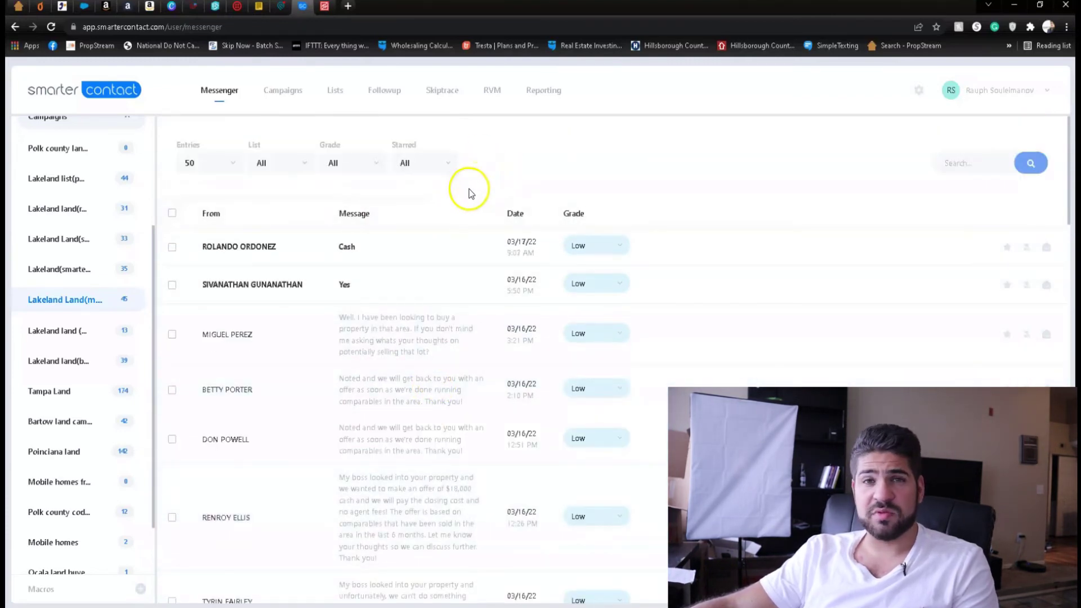
scroll(467, 191, down, 1)
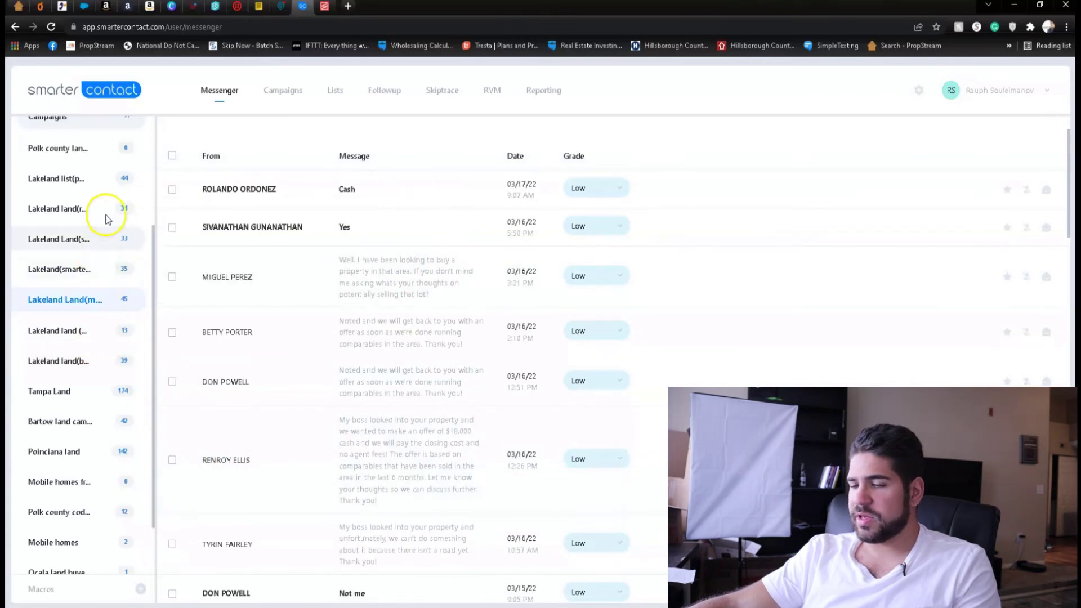
- Review the replies of the Lakeland propstream, batch and sherpa campaigns
click(104, 179)
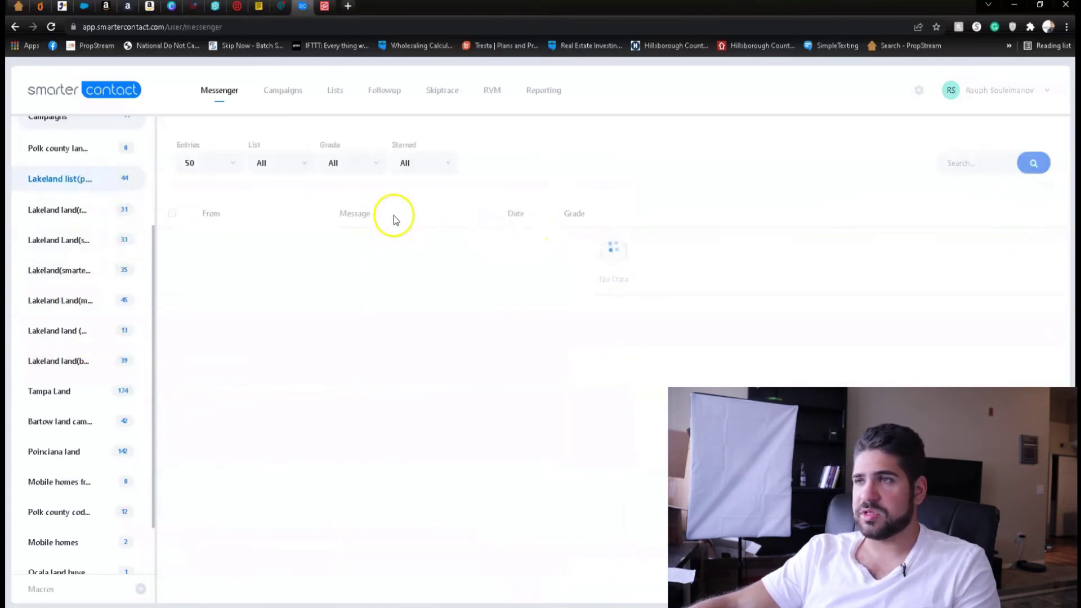
scroll(394, 278, down, 15)
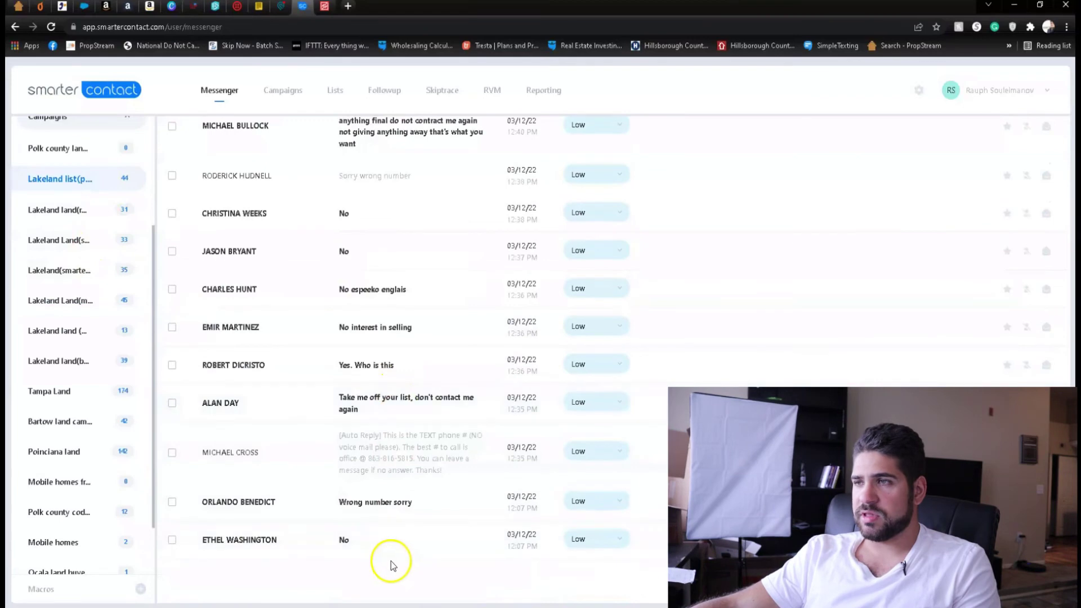
scroll(466, 367, up, 10)
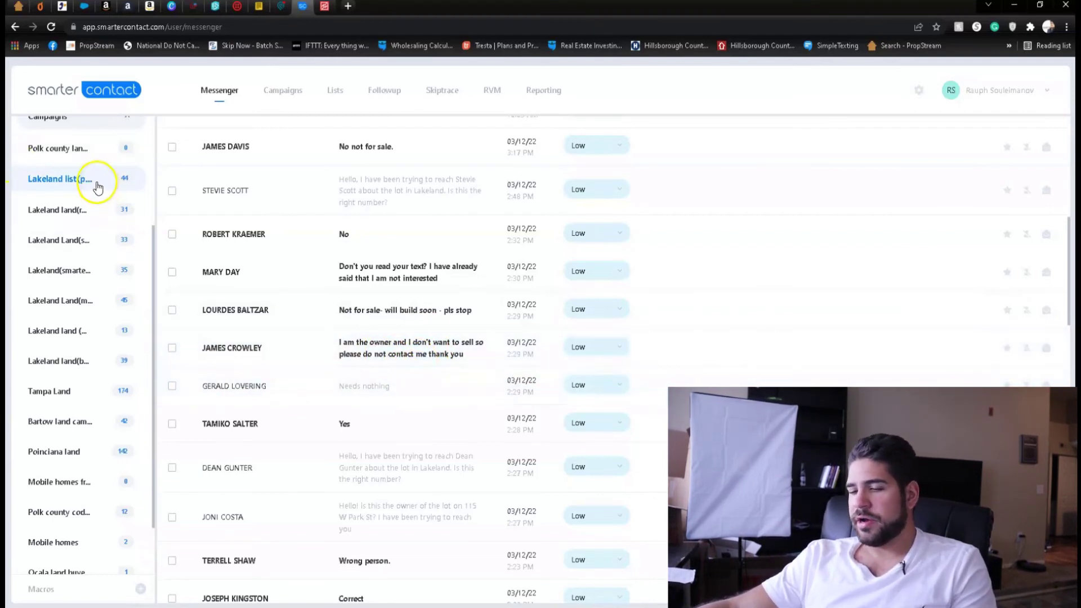
click(58, 361)
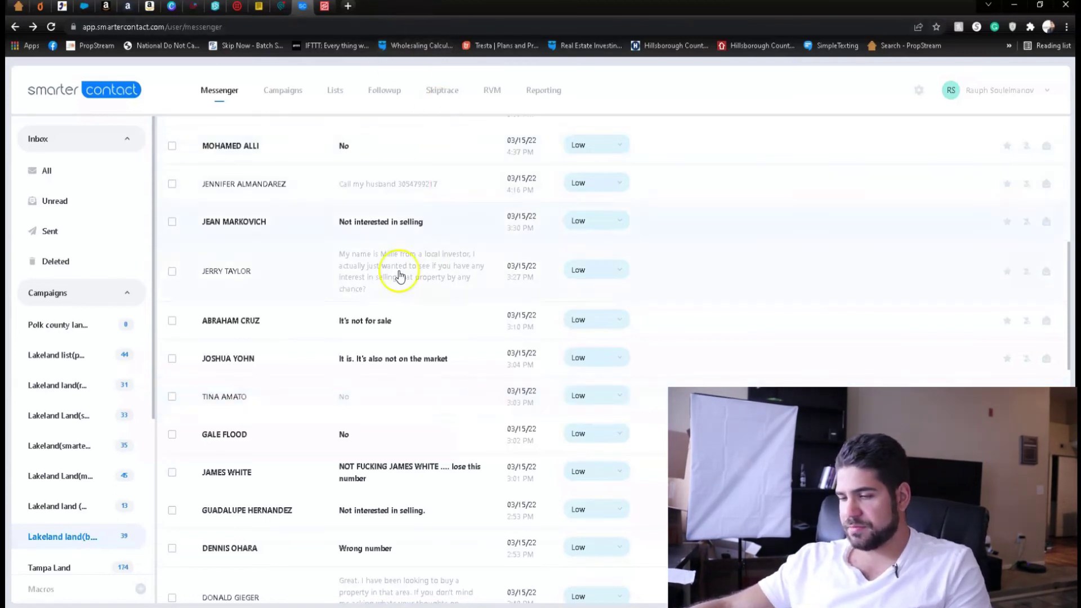
click(113, 416)
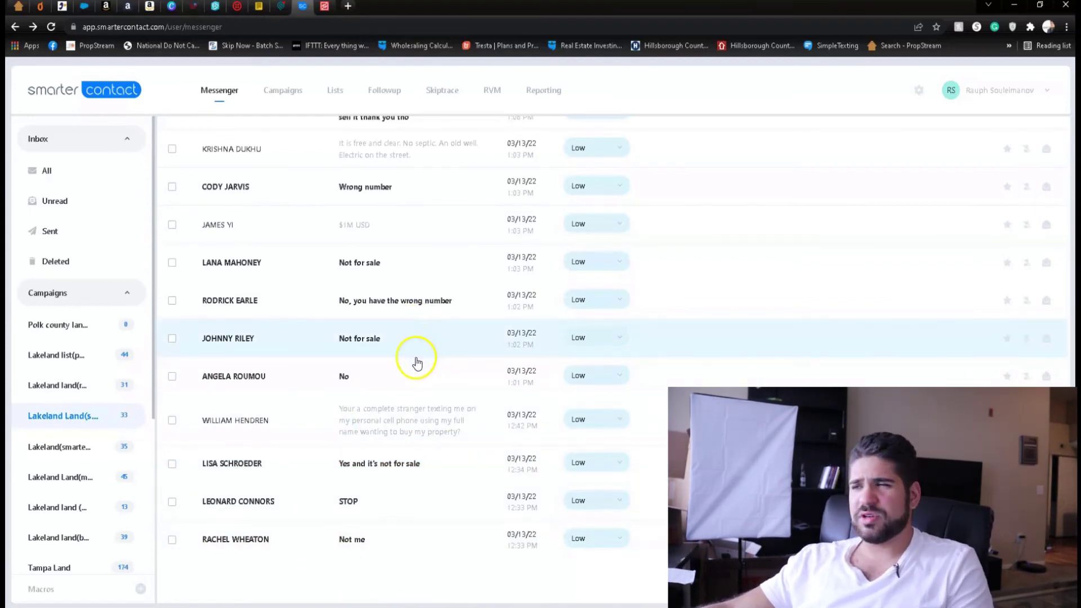
- Read through the replies of the Lakeland(smartercontact) campaign from the newest to the oldest
click(96, 448)
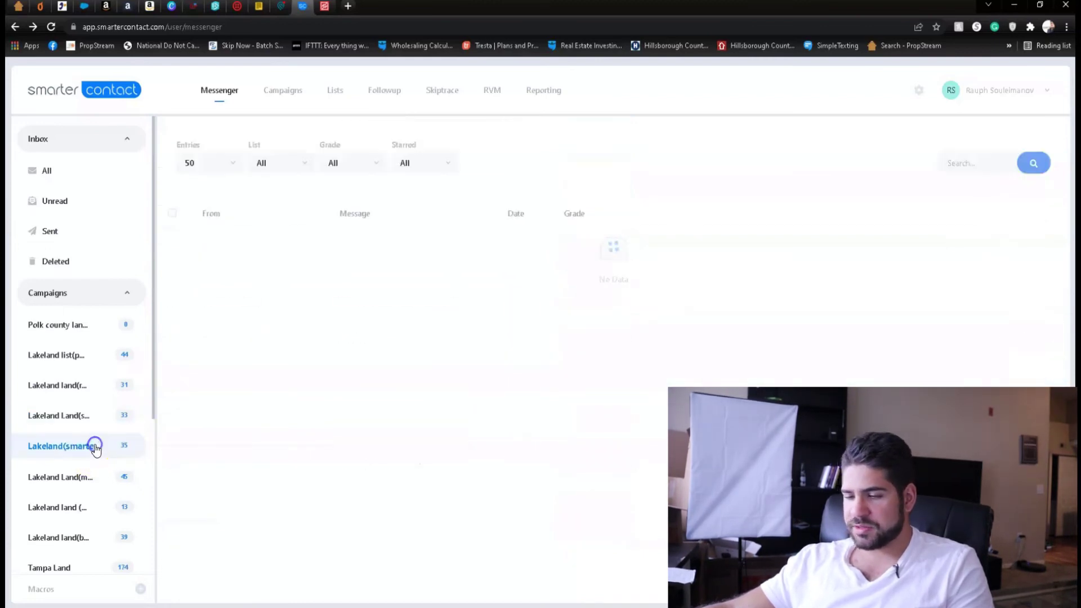
scroll(448, 220, down, 8)
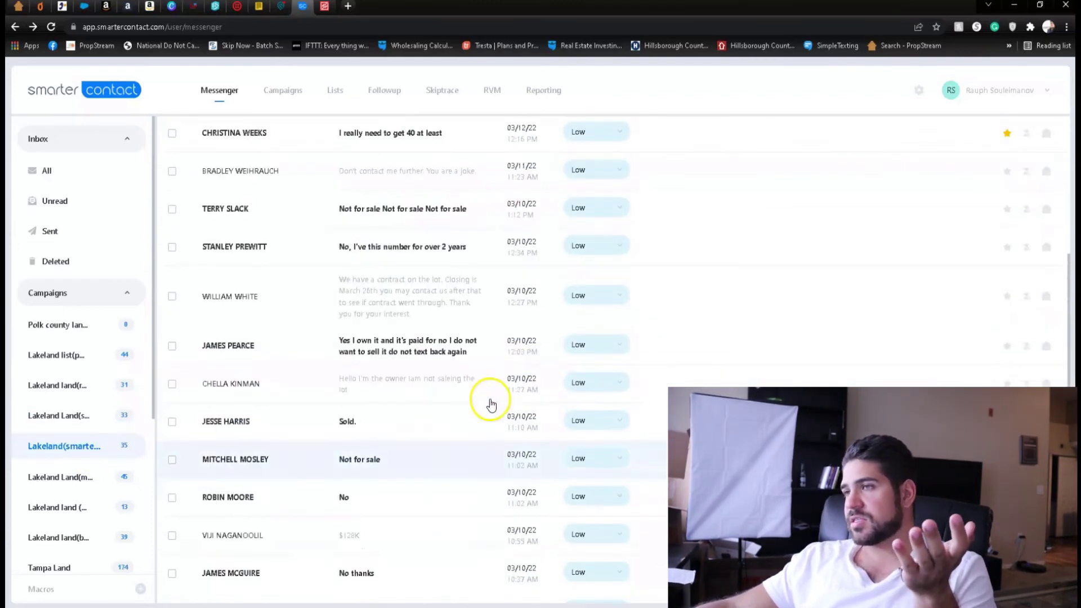
scroll(489, 402, up, 2)
scroll(475, 391, up, 6)
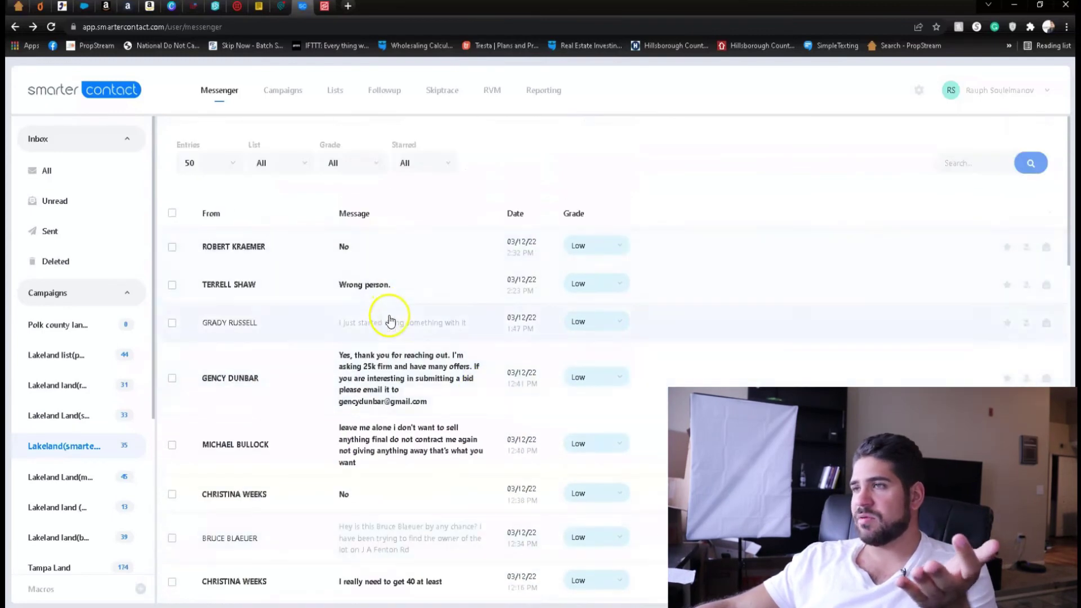
scroll(387, 314, down, 12)
scroll(458, 416, down, 1)
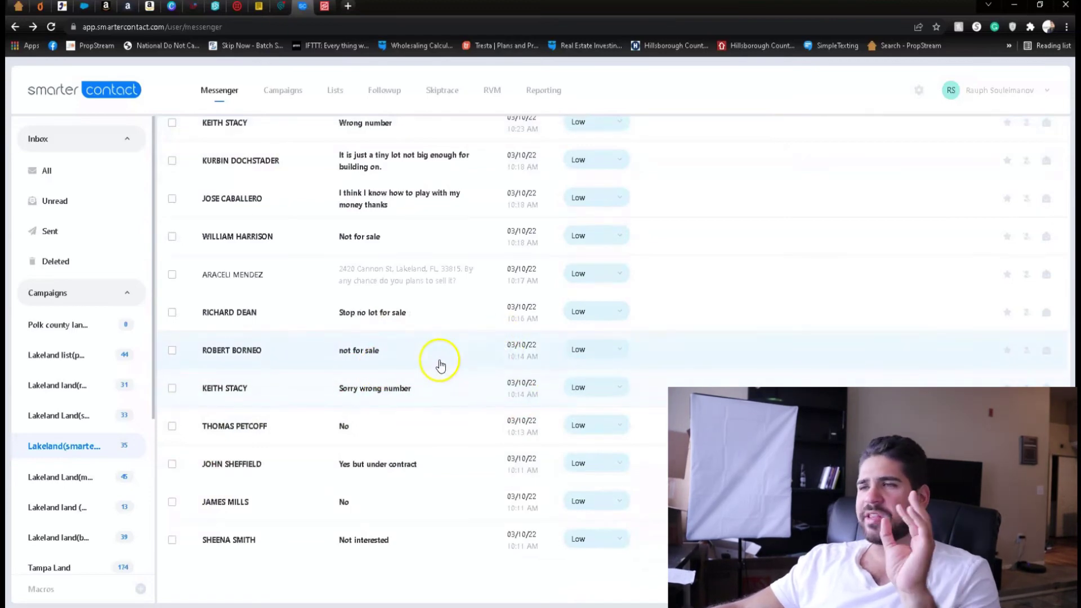
scroll(450, 383, up, 15)
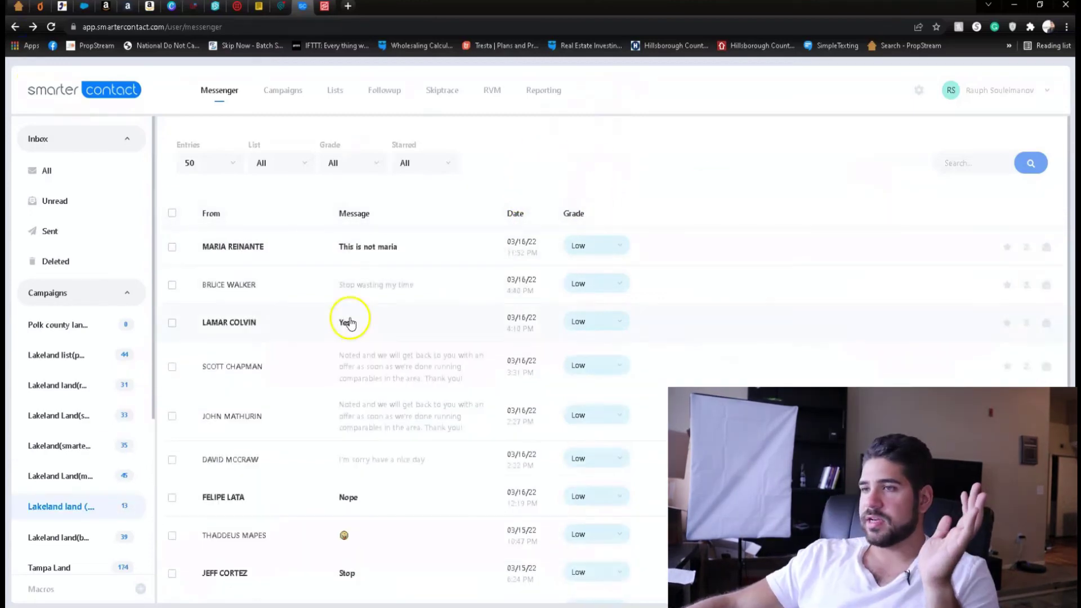
- Examine the replies of the Lakeland land (reireply) campaign
scroll(498, 172, down, 1)
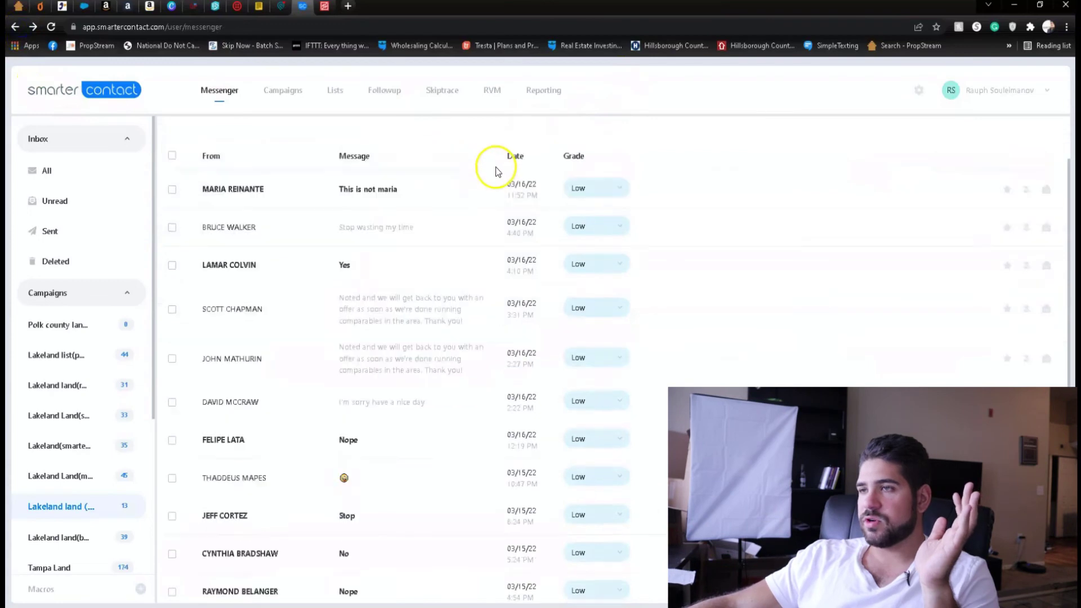
scroll(497, 172, down, 2)
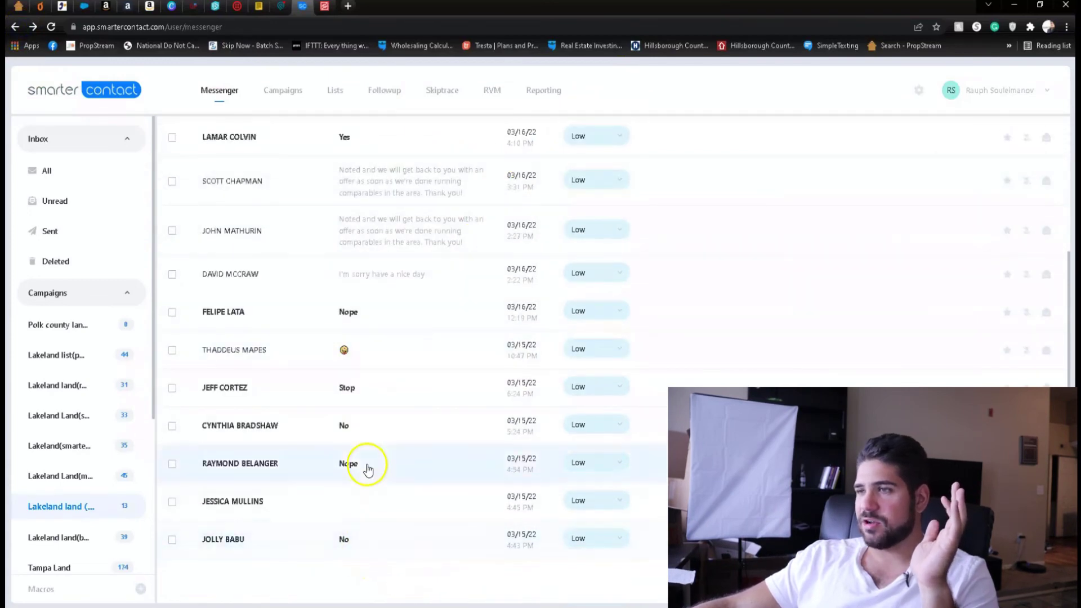
scroll(374, 450, up, 3)
scroll(432, 437, down, 1)
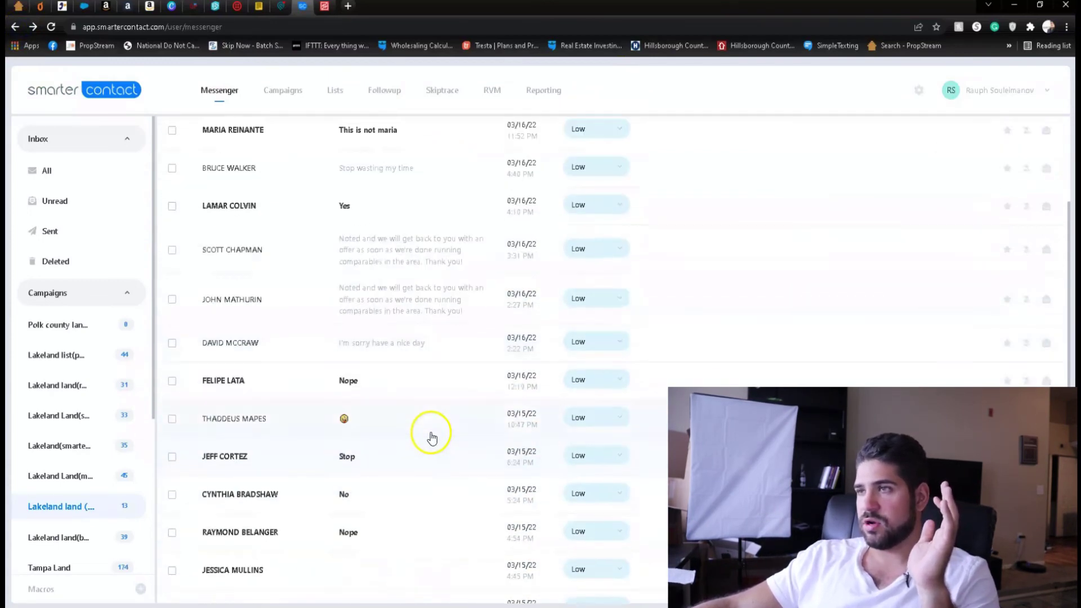
scroll(432, 437, up, 1)
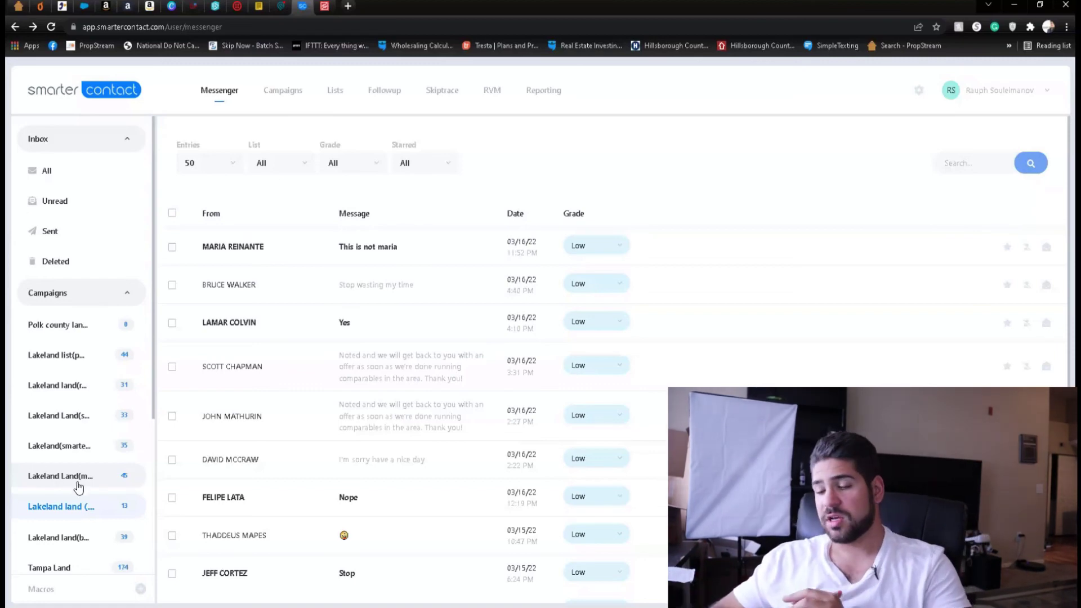
- Reopen the Lakeland Land(matrix) campaign's replies and read through the older messages
click(95, 475)
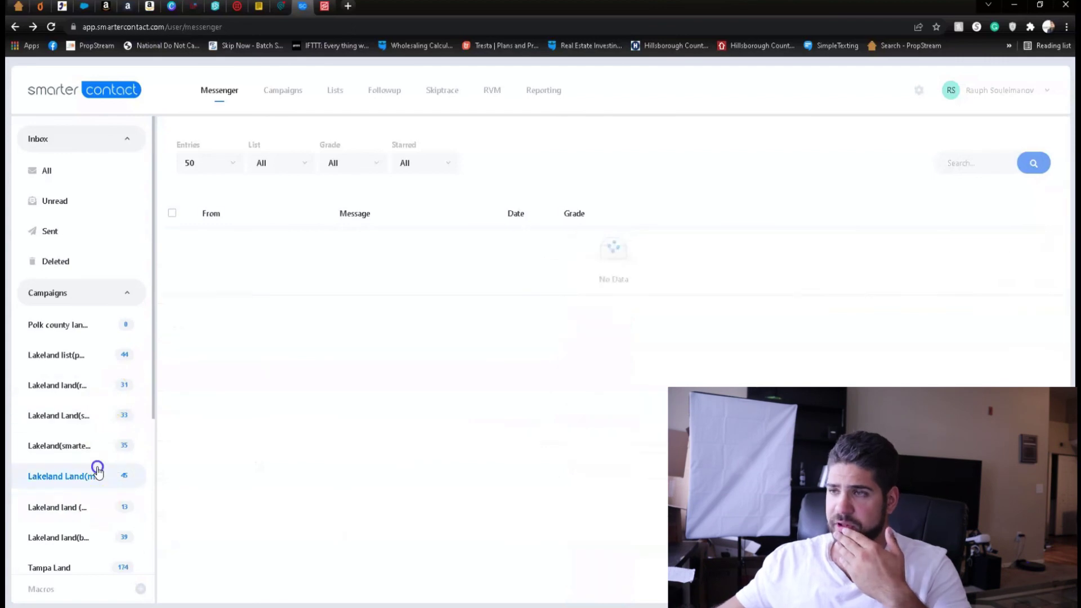
scroll(488, 313, down, 8)
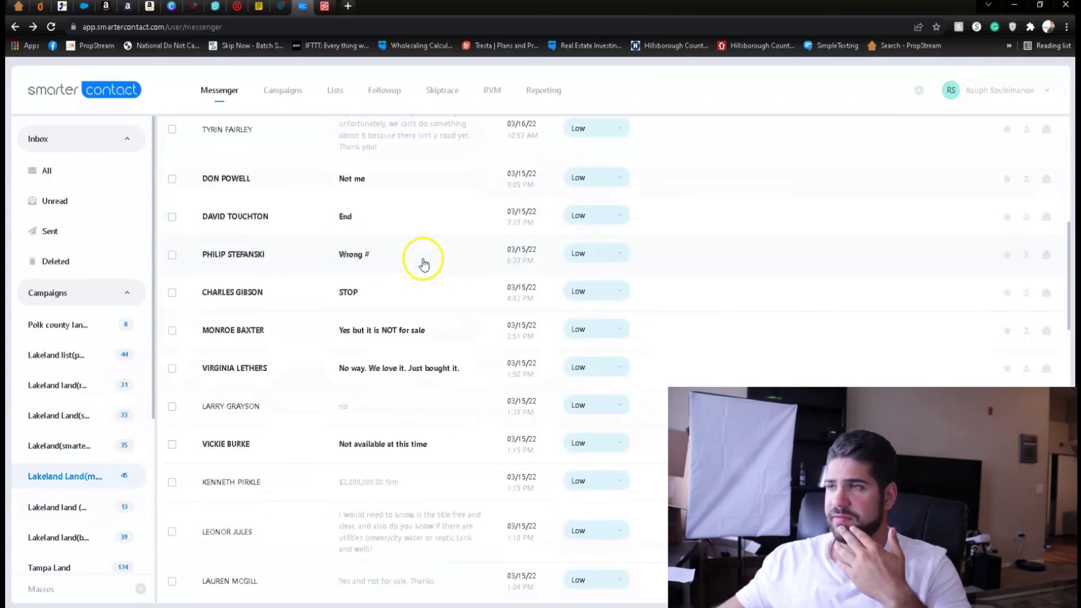
scroll(380, 198, down, 1)
scroll(435, 332, down, 4)
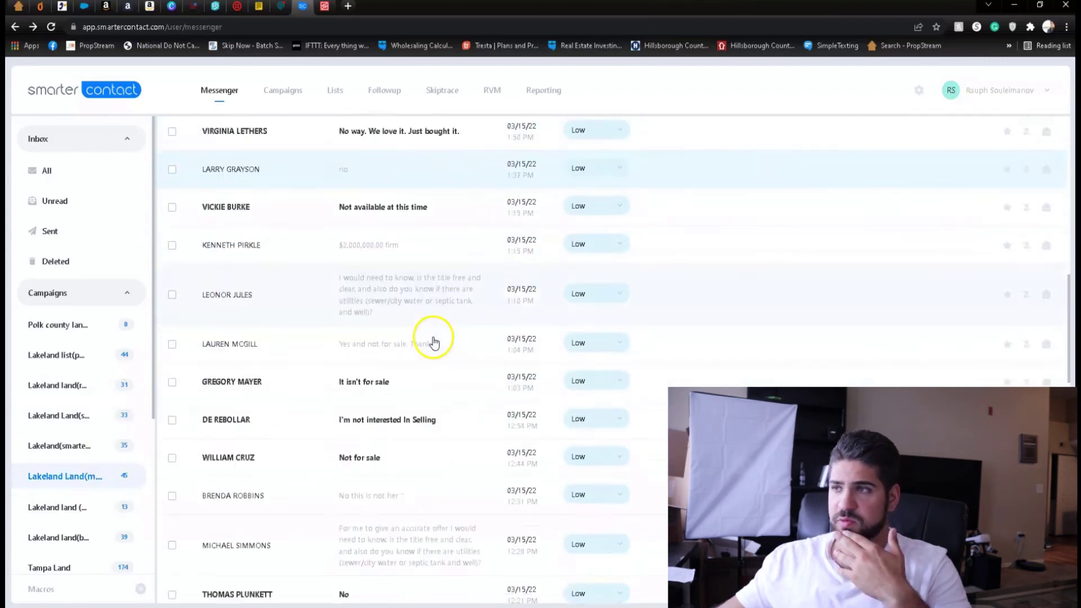
scroll(442, 274, down, 15)
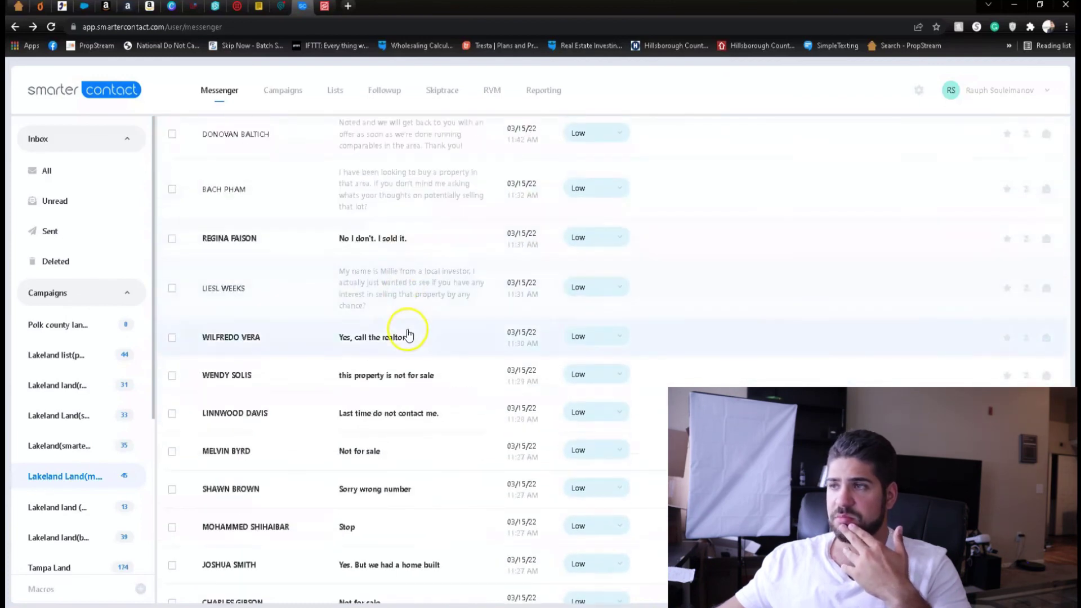